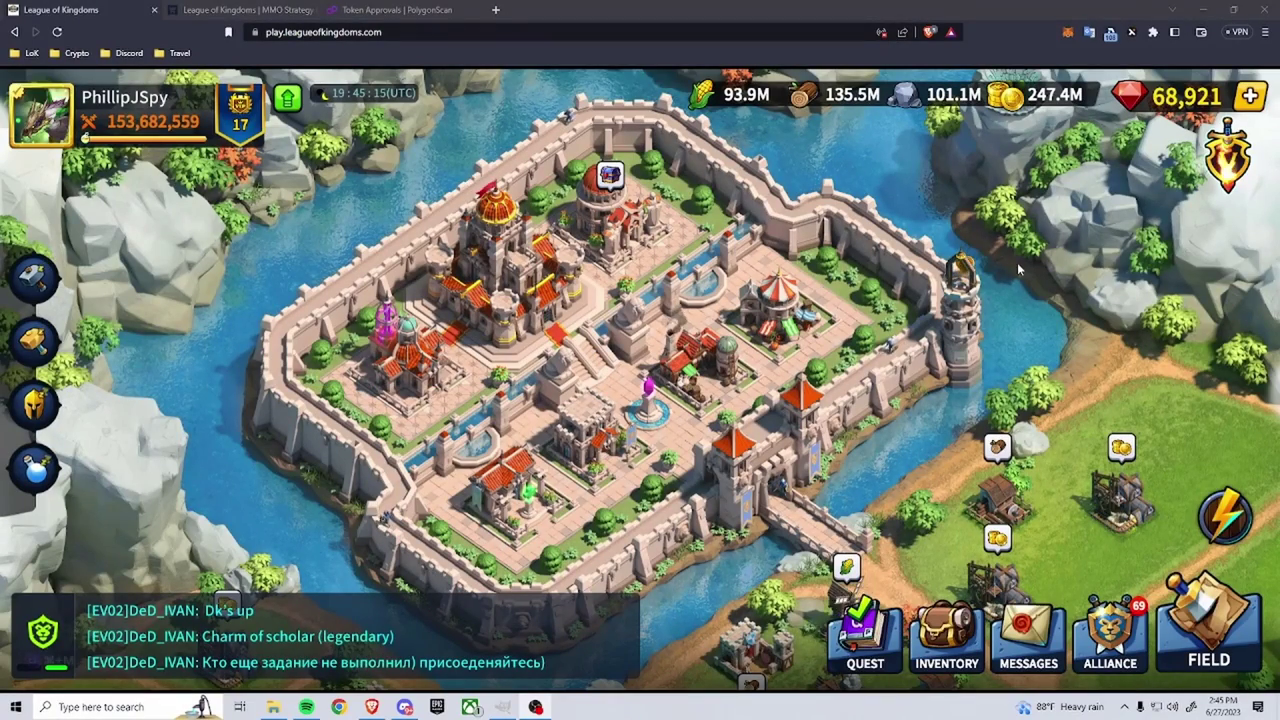
# Review Dragos #12133 and #13216 on the breed page, including the 220 WLOKA + 1,100 DST cost.
pyautogui.click(262, 8)
pyautogui.scroll(2, 537, 280)
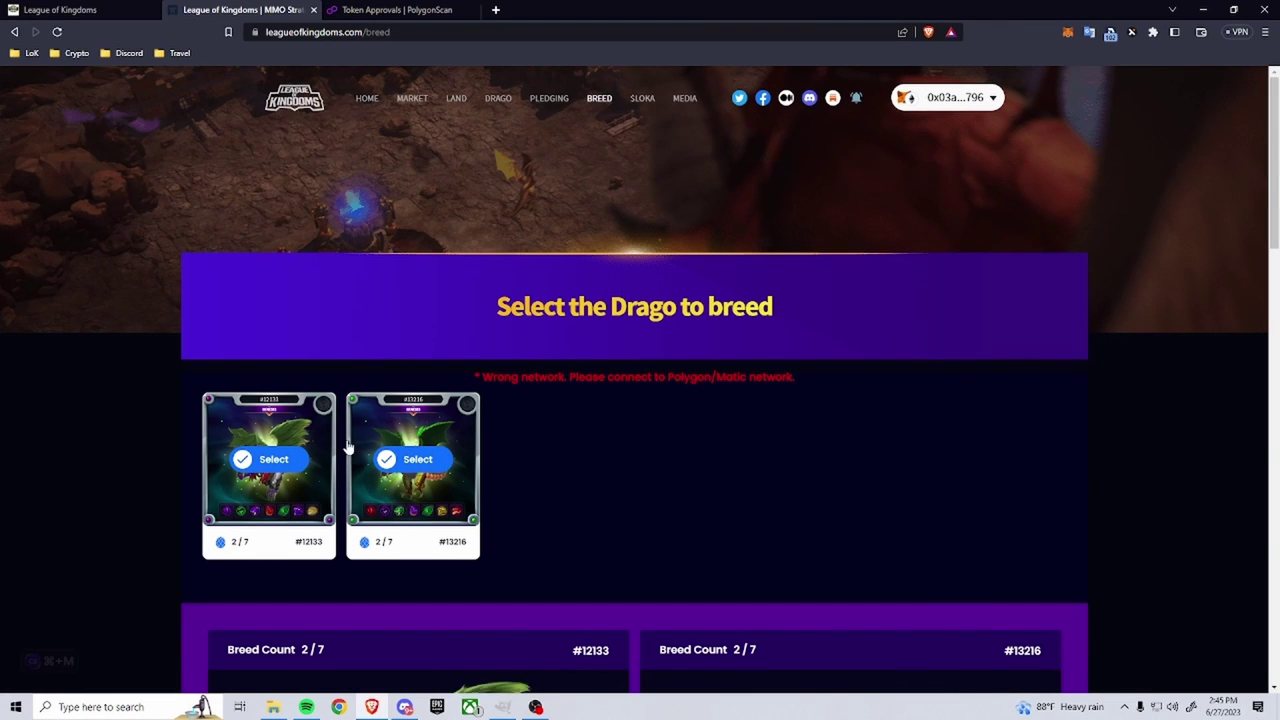
pyautogui.scroll(-2, 348, 447)
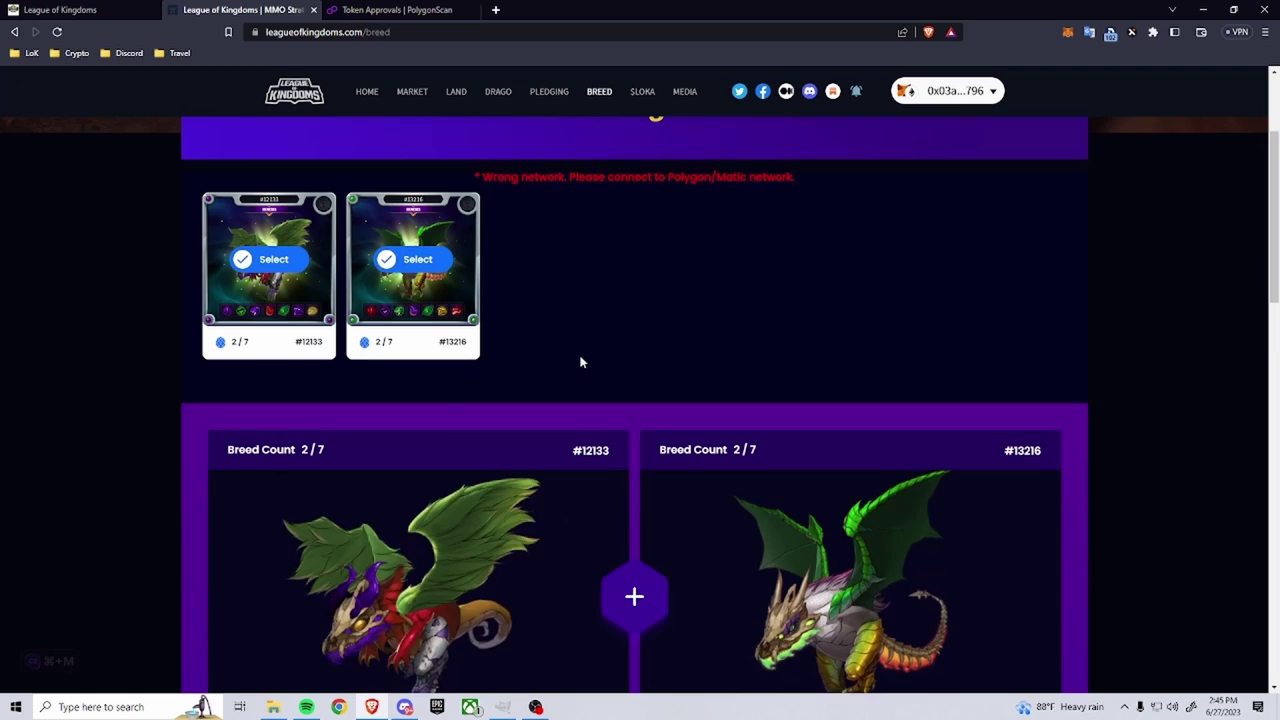
pyautogui.scroll(-4, 730, 350)
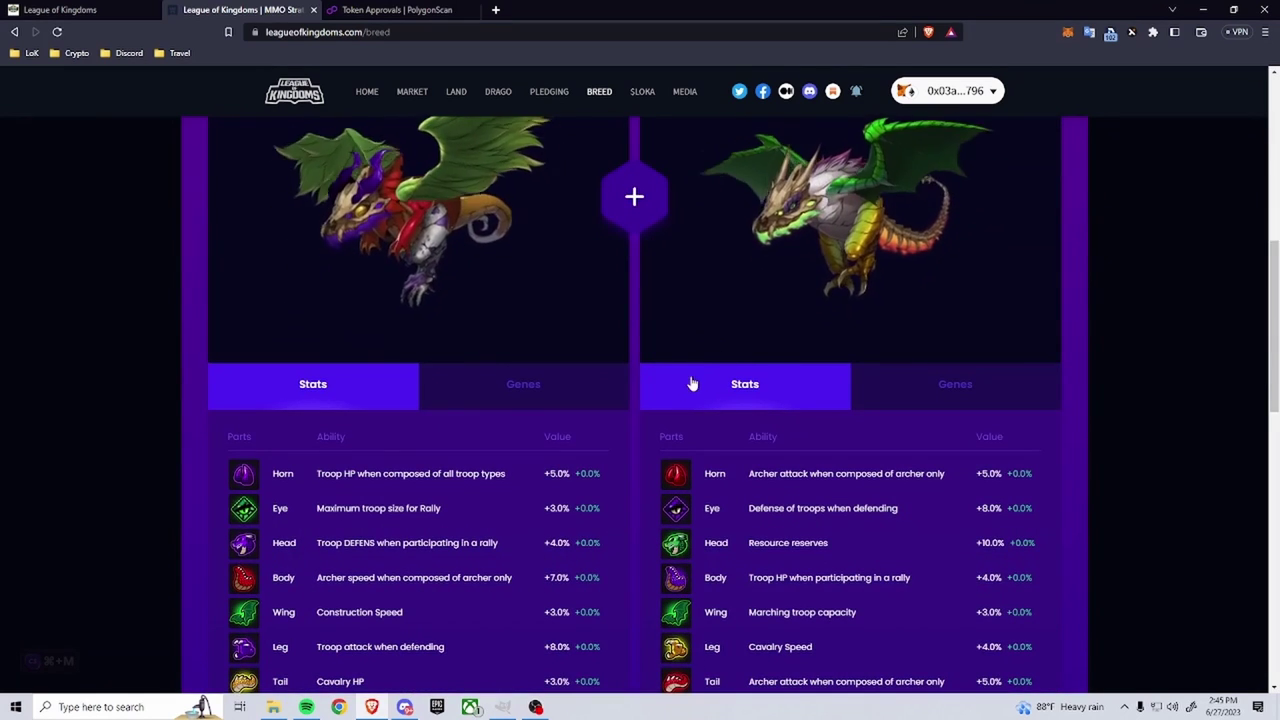
pyautogui.scroll(-5, 690, 382)
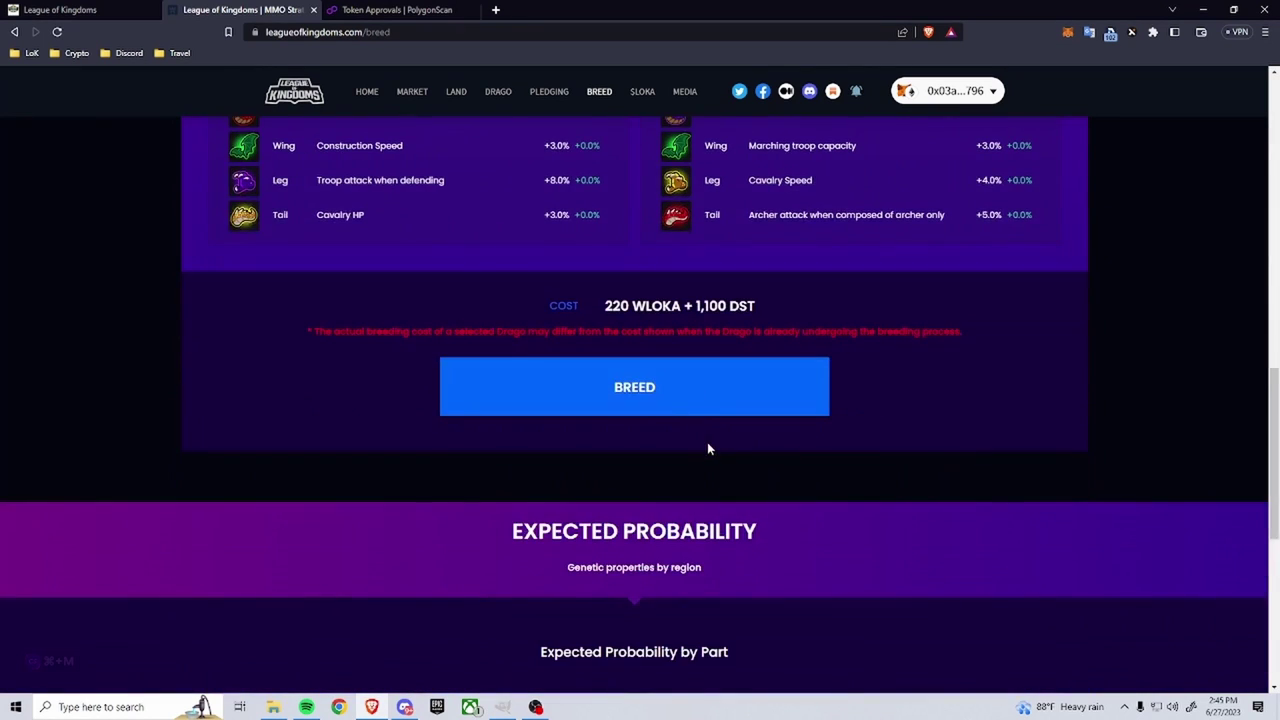
pyautogui.scroll(12, 707, 449)
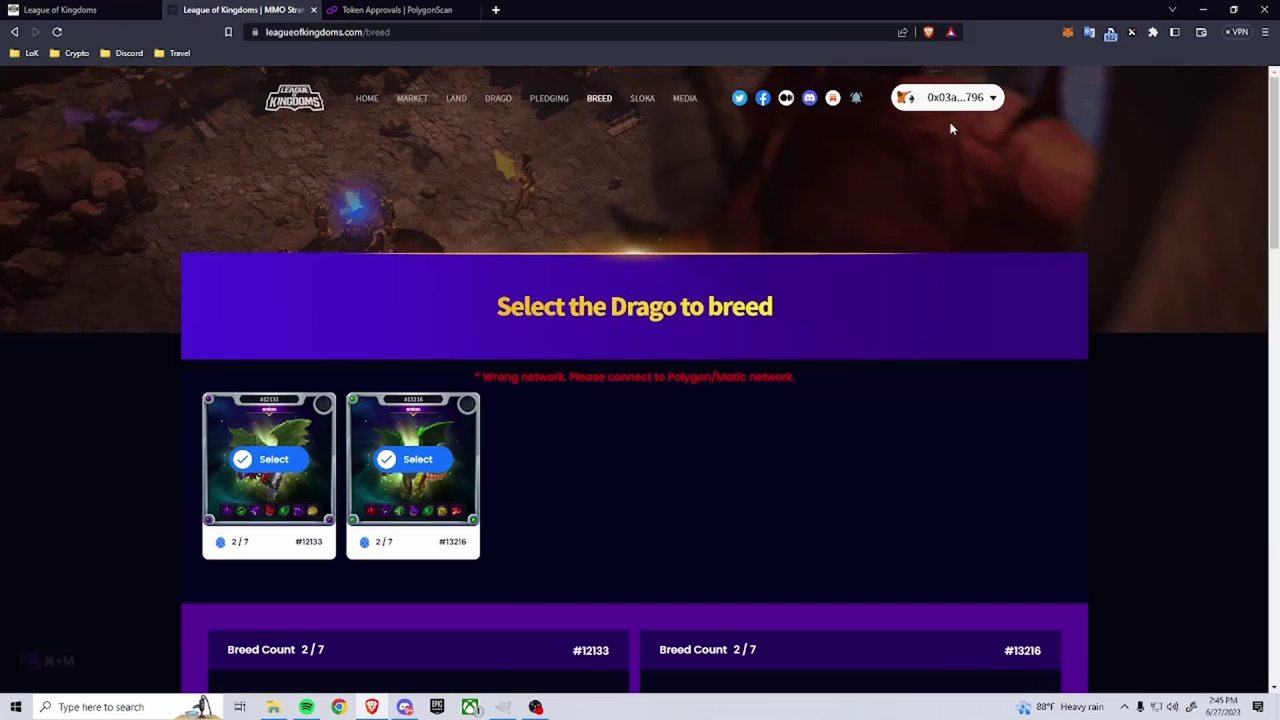
# Go to the My Drago list of owned Dragos from the wallet menu.
pyautogui.click(948, 100)
pyautogui.click(945, 165)
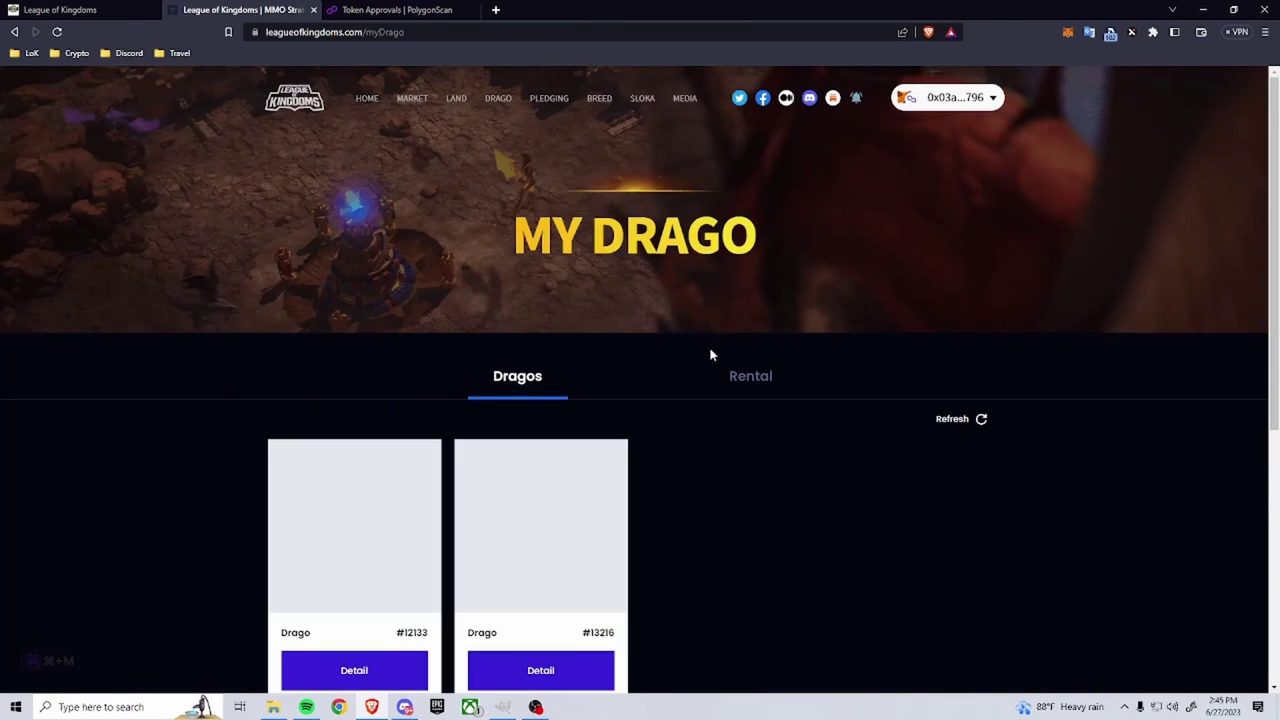
pyautogui.scroll(-3, 710, 355)
# View Drago #13216's full detail page in a new tab, then return to the list.
pyautogui.click(560, 412)
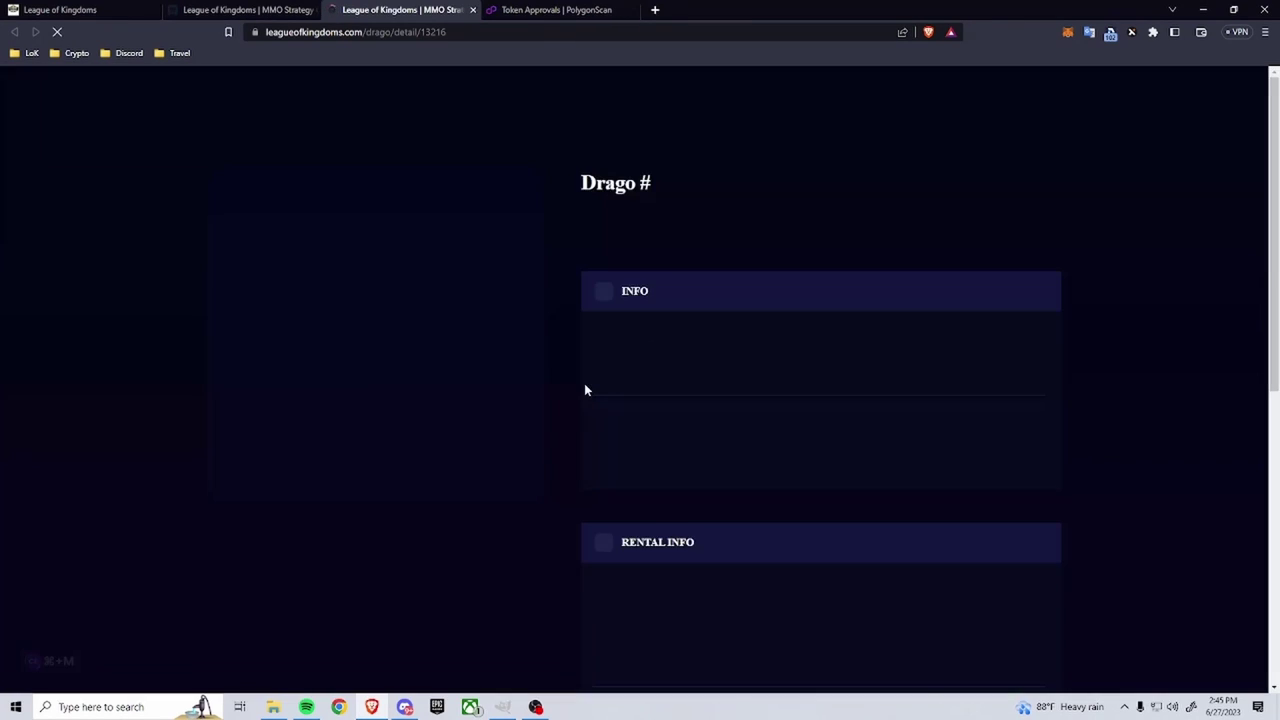
pyautogui.scroll(-5, 660, 370)
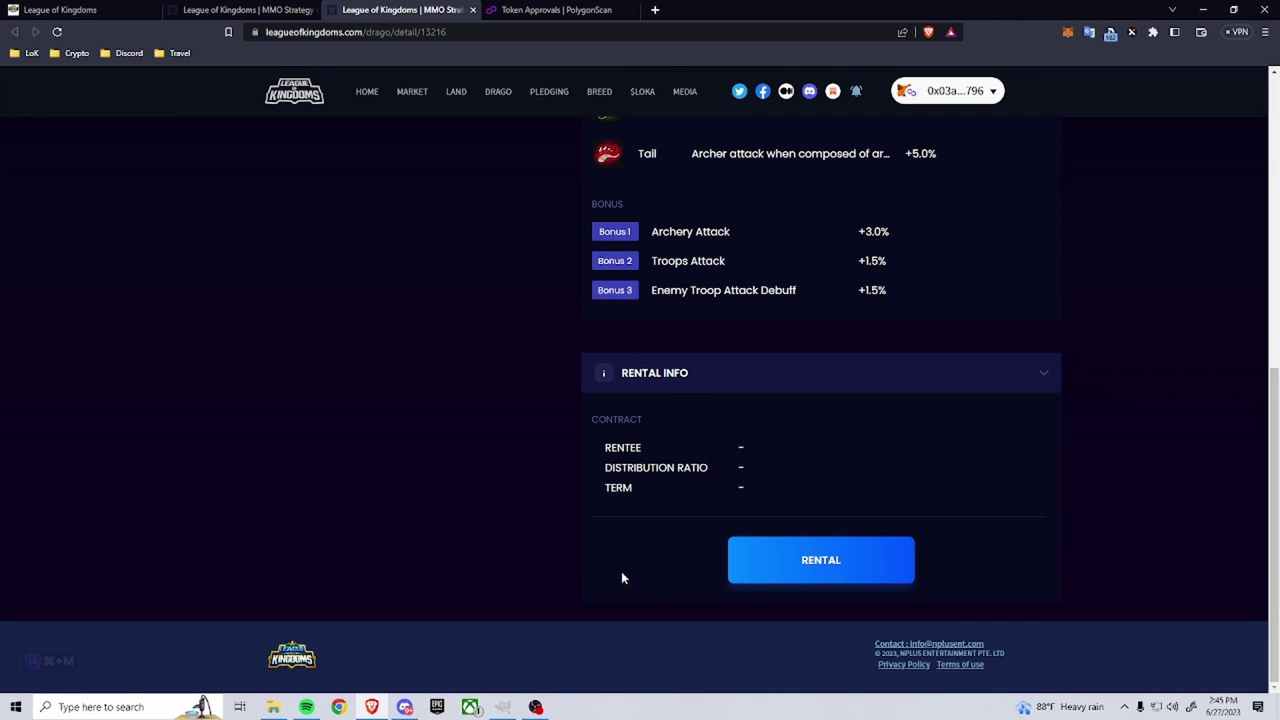
pyautogui.scroll(5, 689, 503)
pyautogui.click(267, 15)
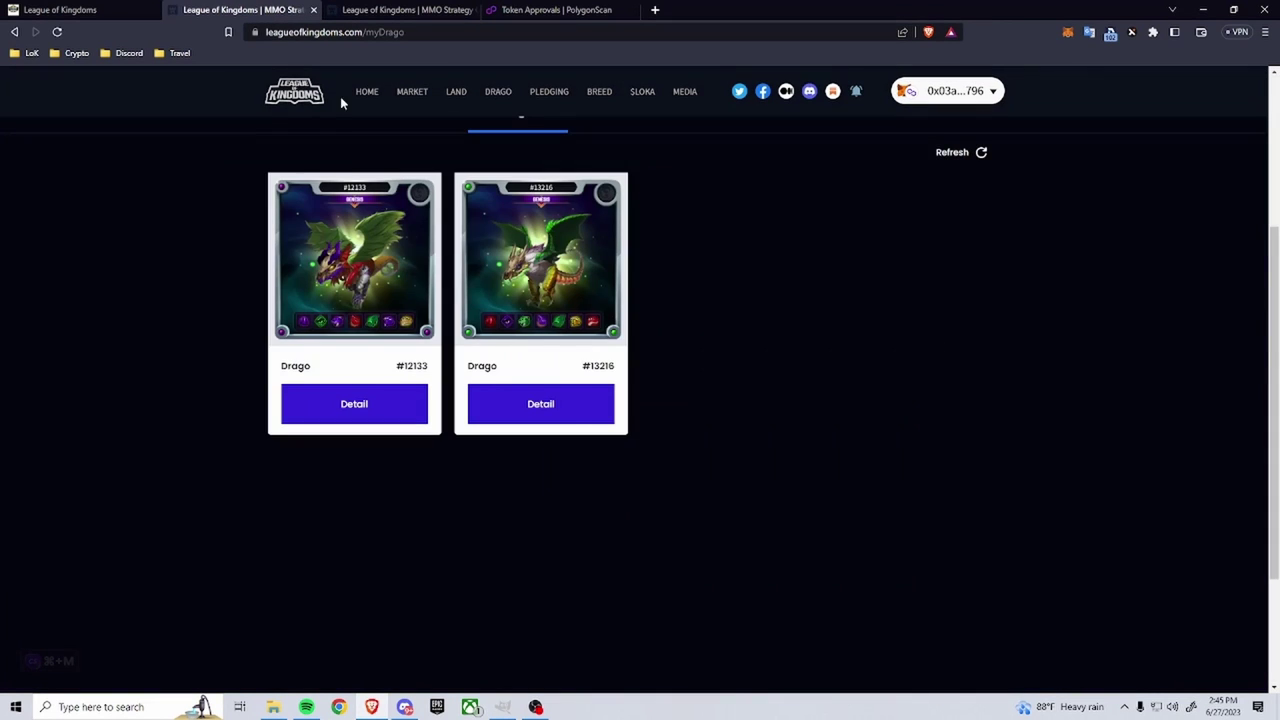
pyautogui.scroll(3, 632, 440)
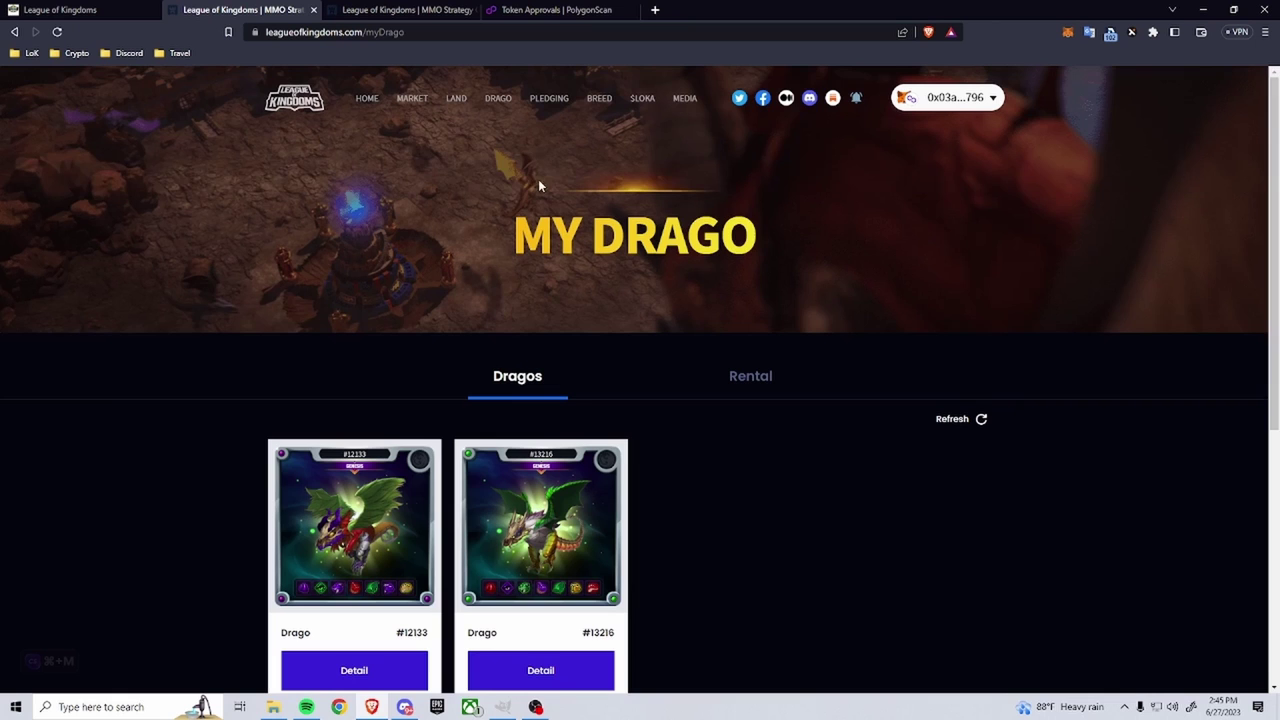
# Back on the breeding page, select Dragos #13216 and #12133 into the breed slots.
pyautogui.click(13, 33)
pyautogui.scroll(-3, 566, 397)
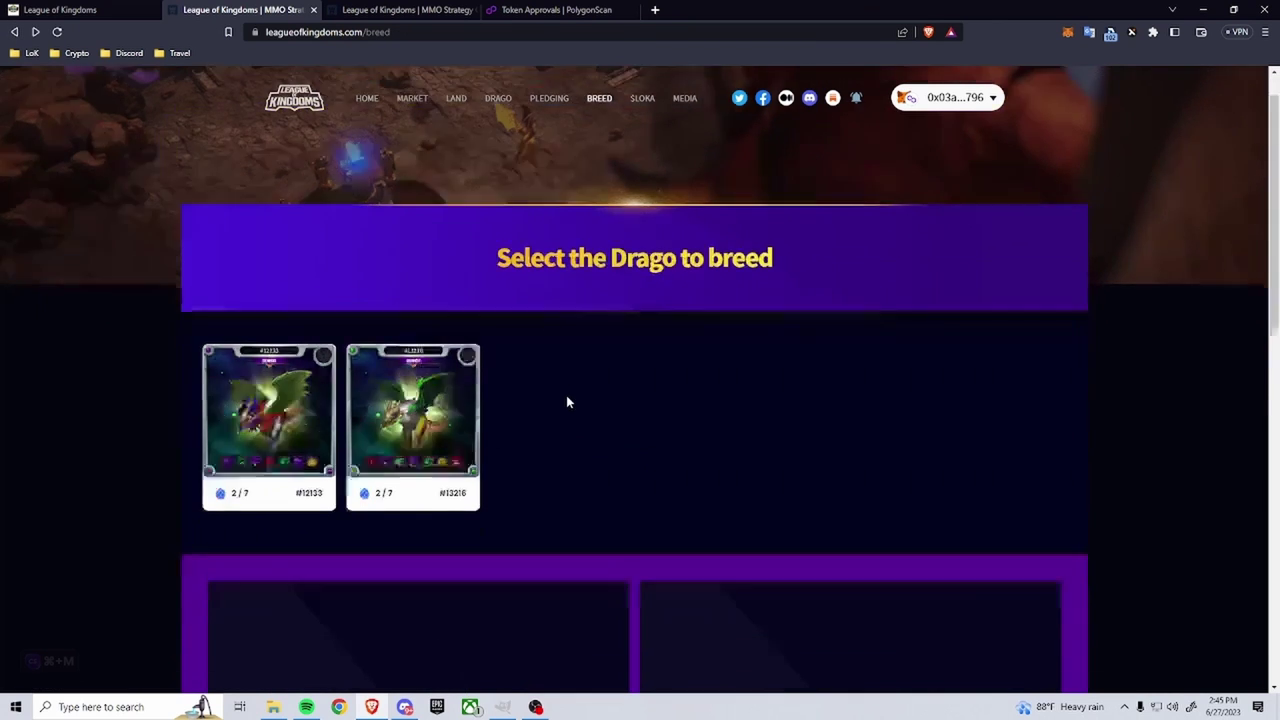
pyautogui.click(268, 262)
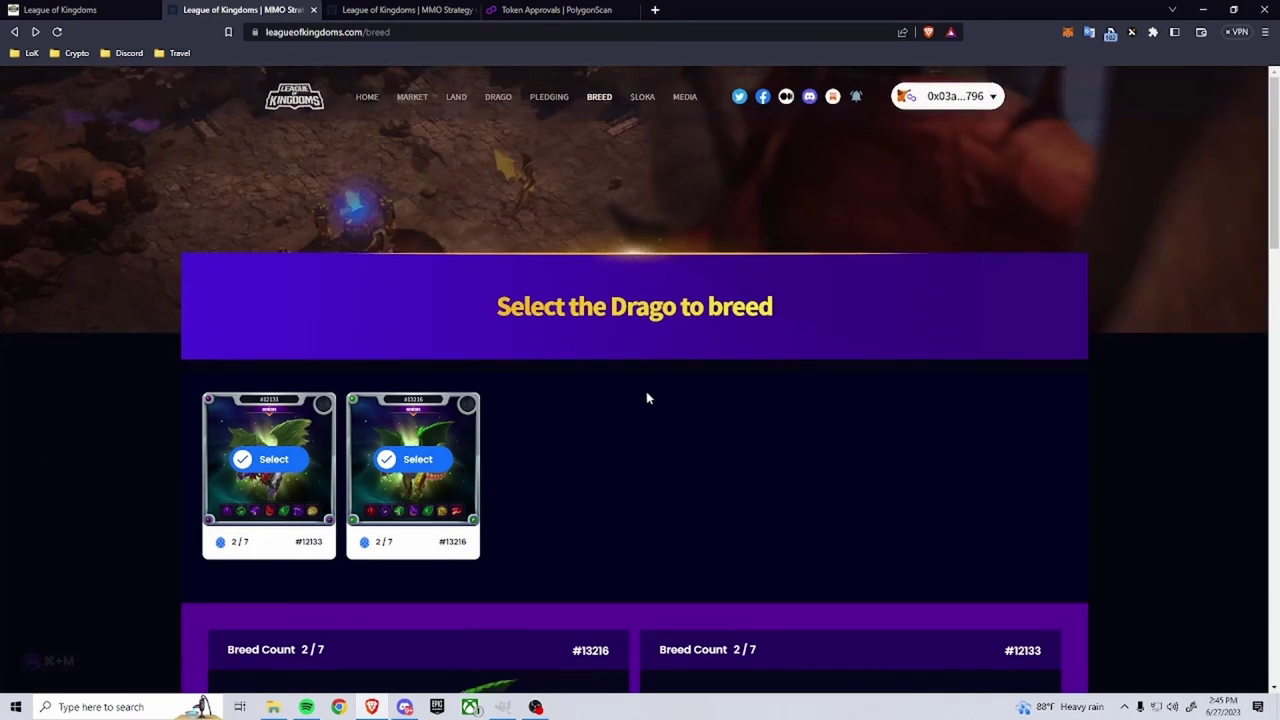
pyautogui.scroll(2, 646, 391)
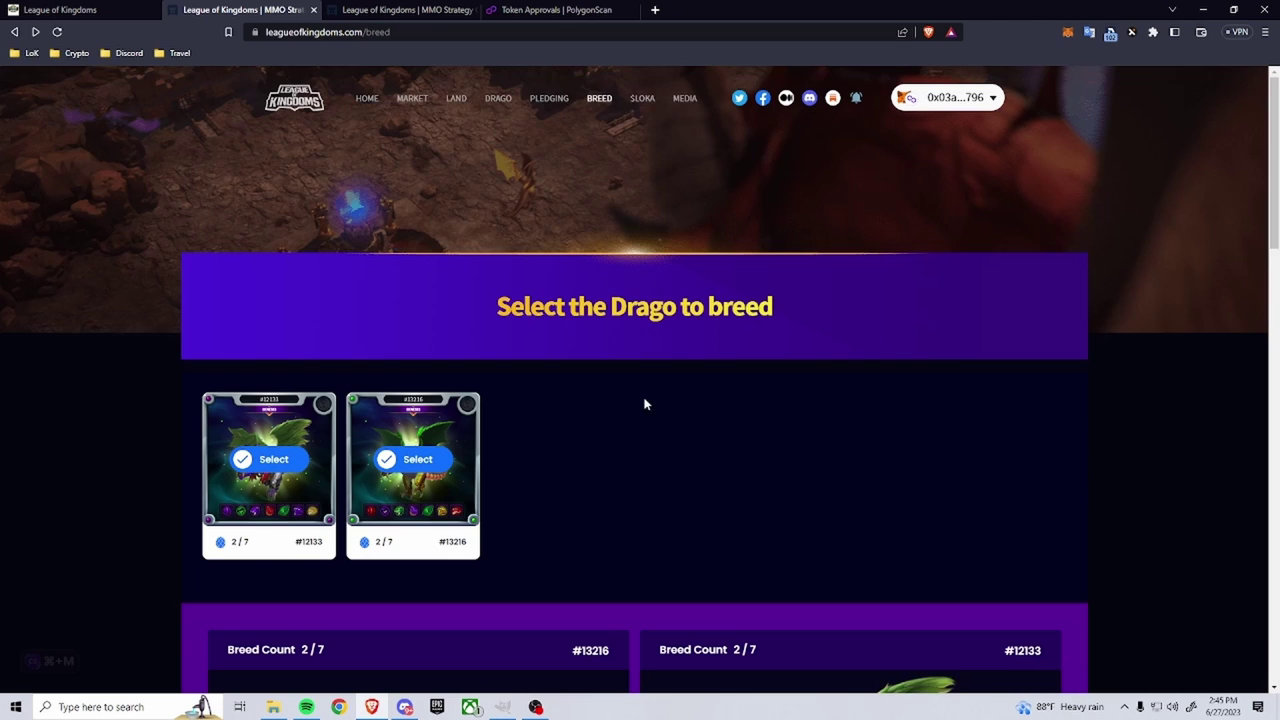
# Review the pair's Stats tables and the breed-count cost chart (325 DST/65 LOKA to 1625 DST/325 LOKA).
pyautogui.scroll(-2, 652, 394)
pyautogui.scroll(-6, 571, 471)
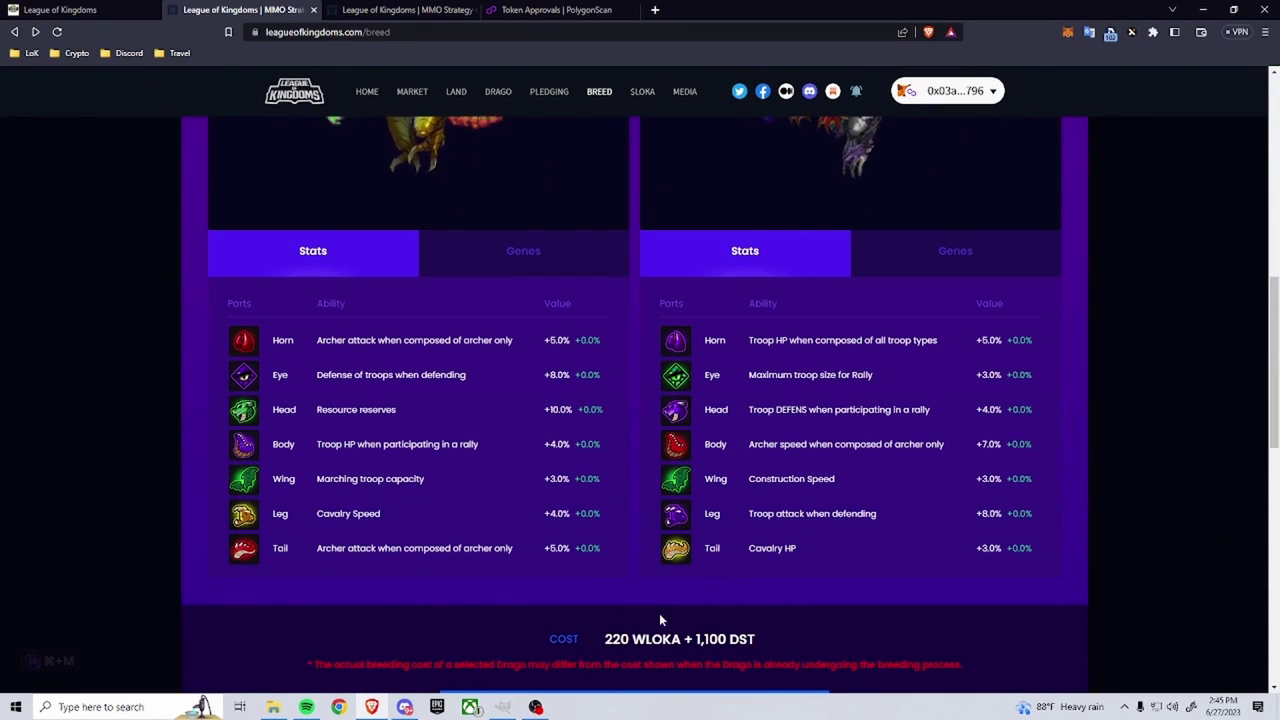
pyautogui.scroll(2, 500, 386)
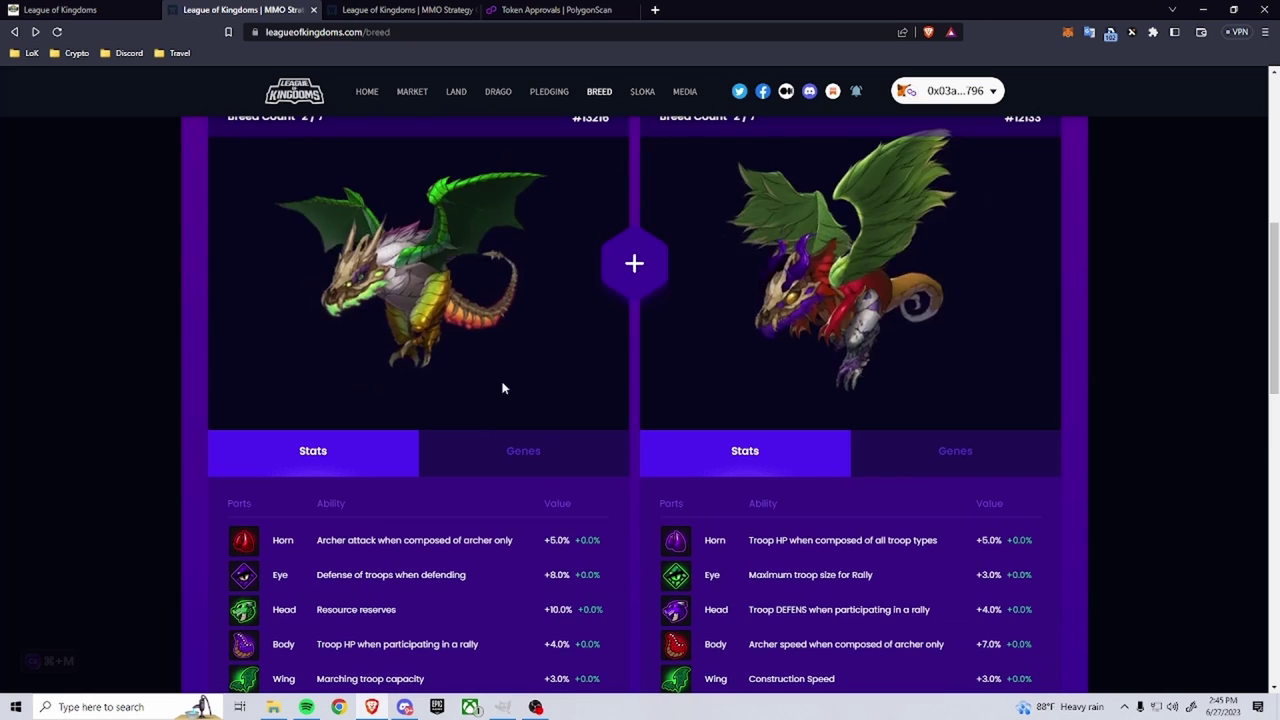
pyautogui.scroll(2, 520, 330)
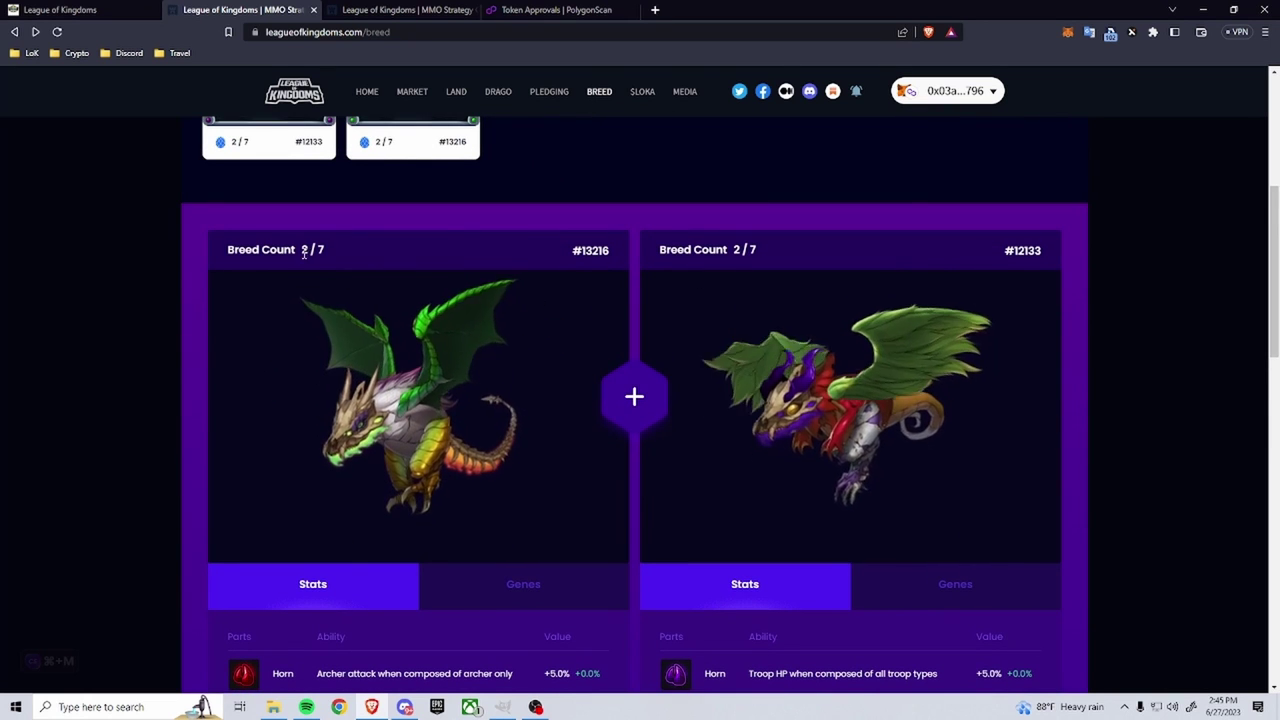
pyautogui.scroll(-3, 588, 377)
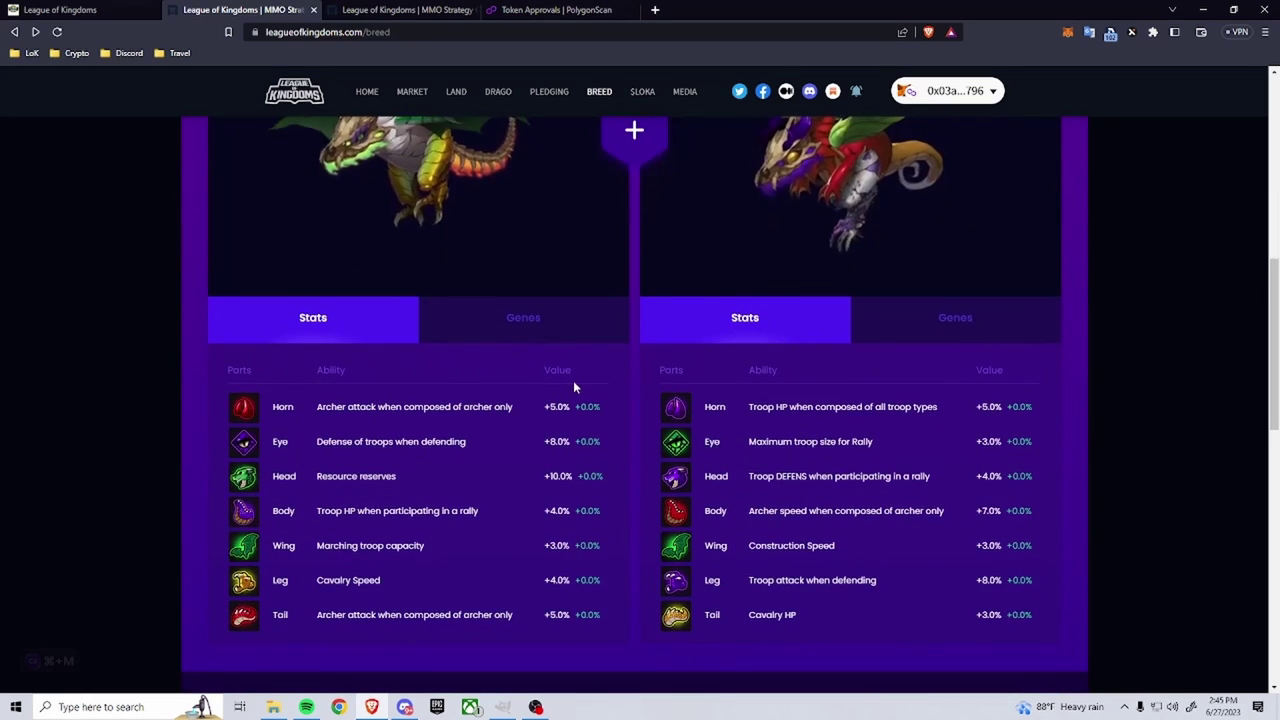
pyautogui.scroll(-2, 572, 410)
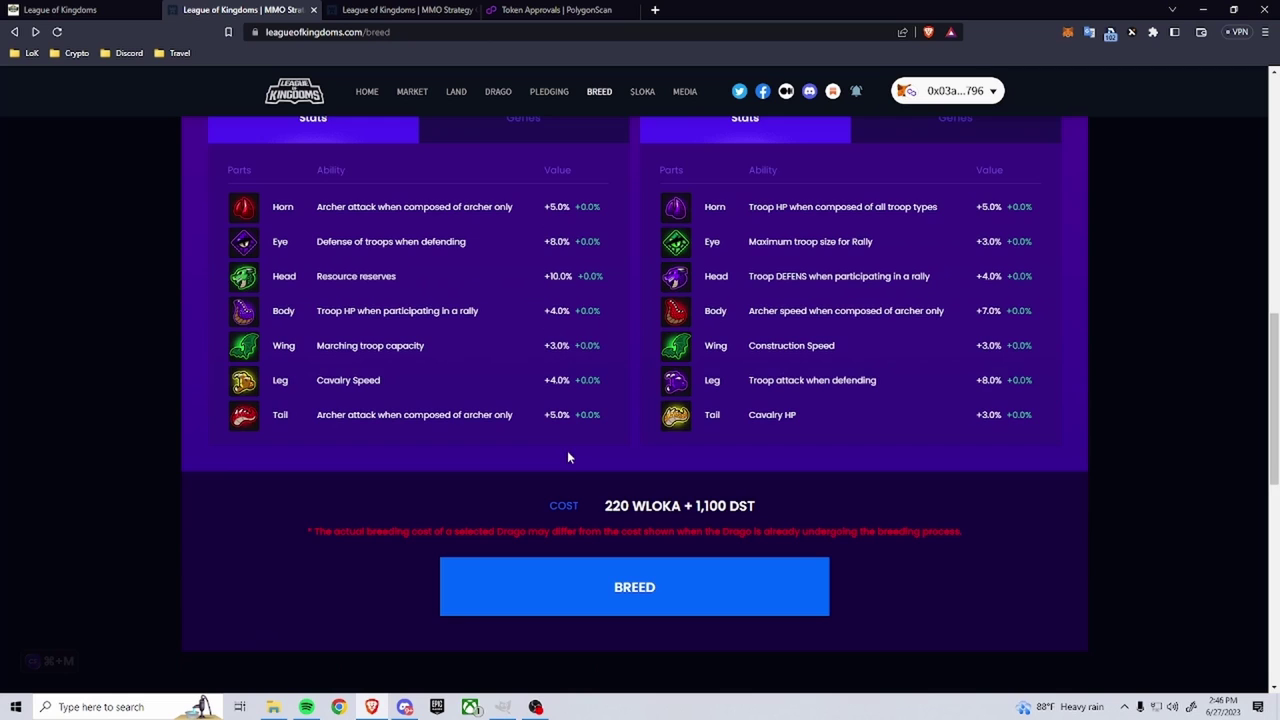
pyautogui.scroll(-2, 568, 452)
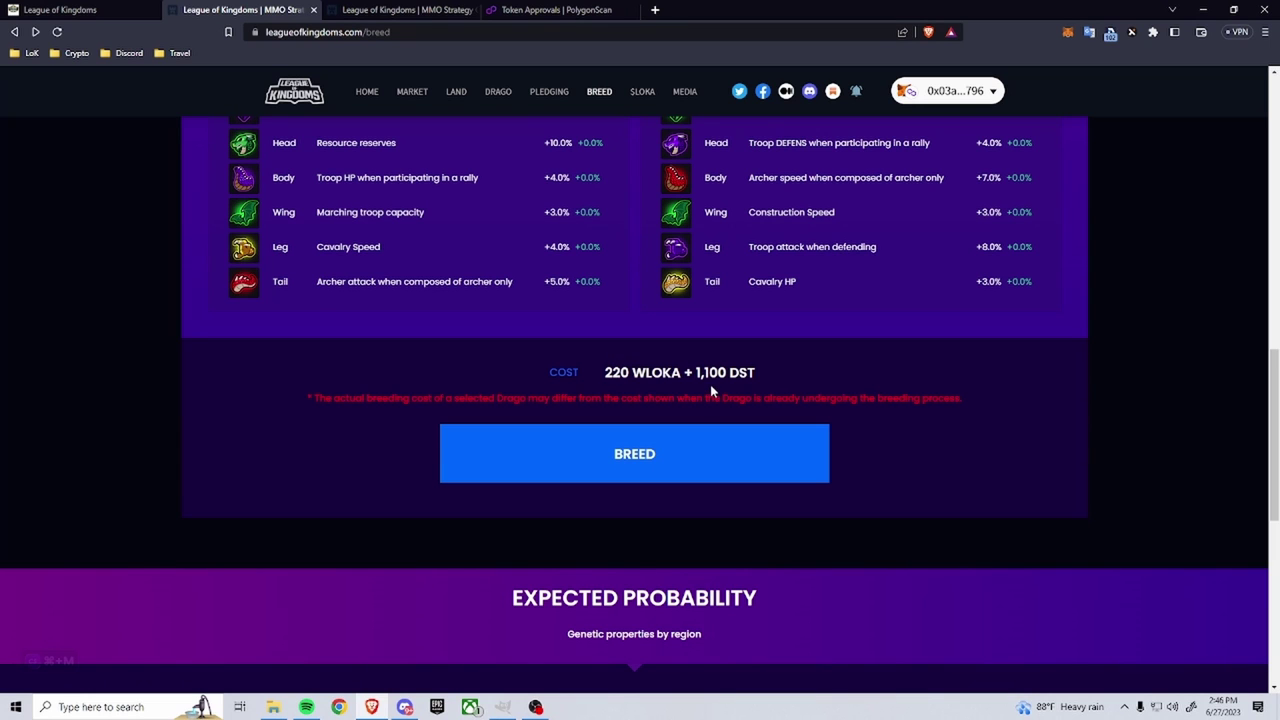
pyautogui.scroll(5, 711, 386)
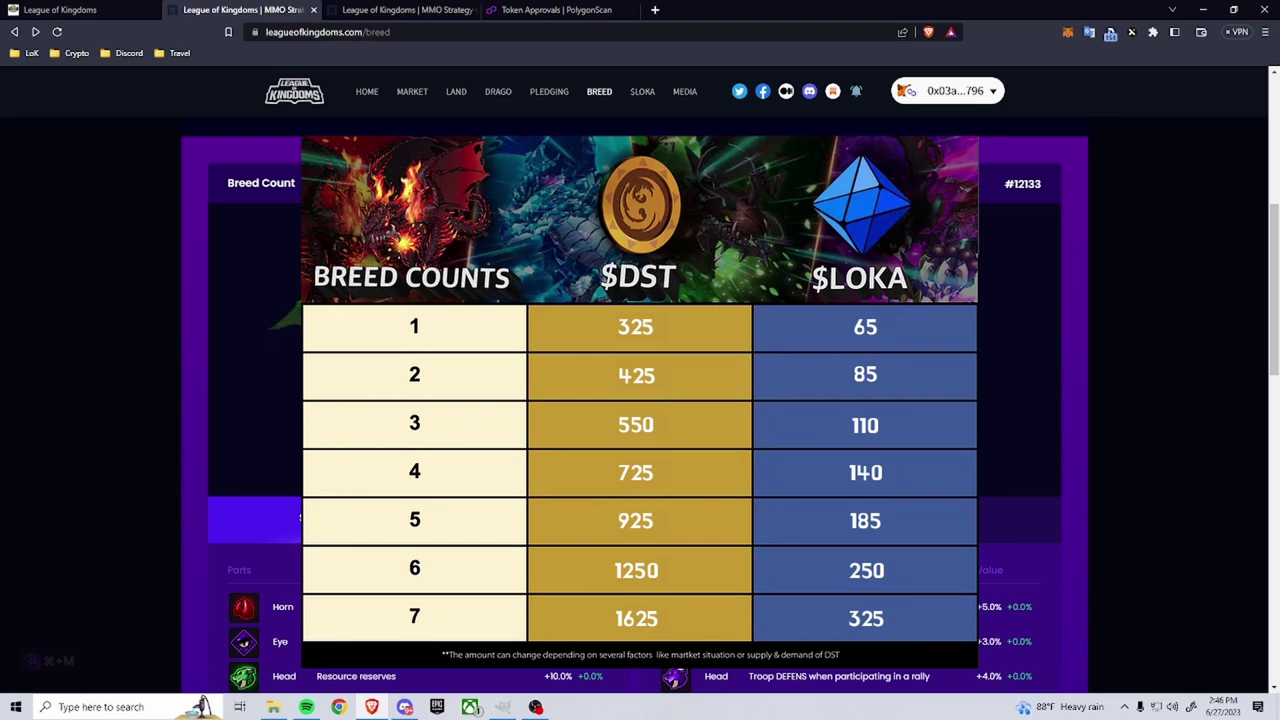
# Recheck the pair's stats and the 220 WLOKA + 1,100 DST breeding cost.
pyautogui.scroll(2, 584, 335)
pyautogui.scroll(3, 584, 340)
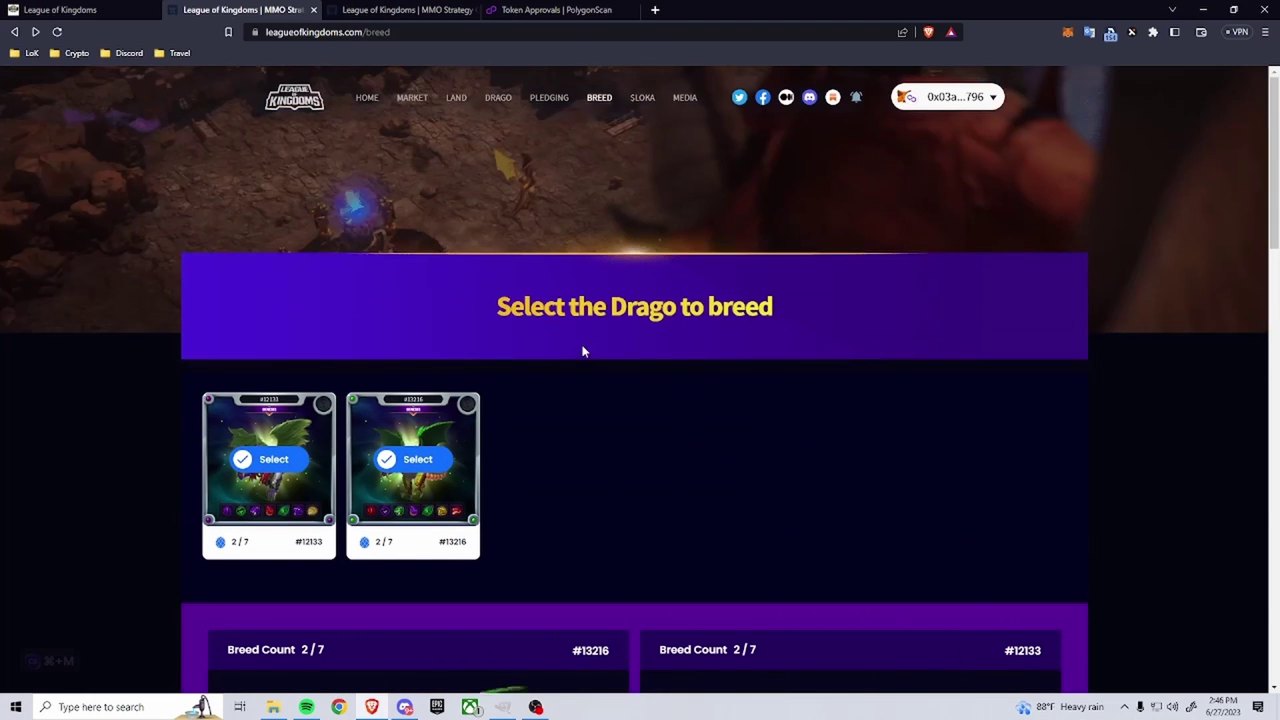
pyautogui.scroll(-8, 480, 423)
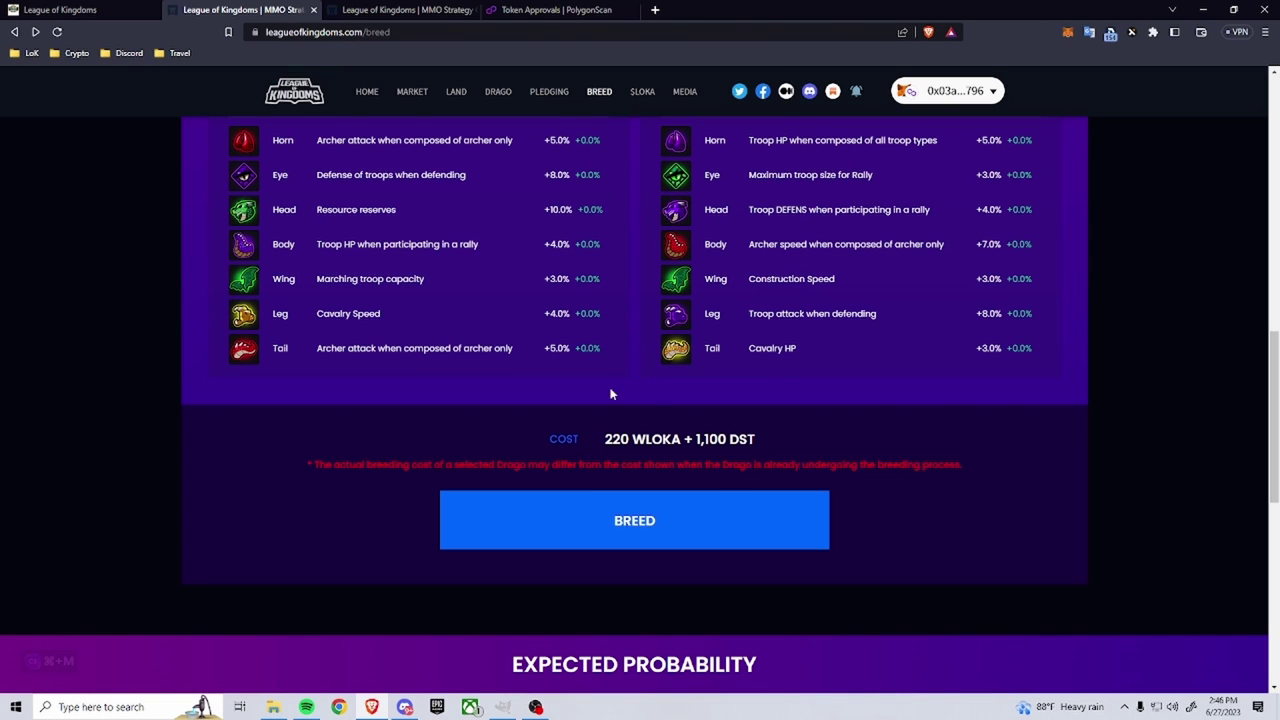
# Switch to the PolygonScan Token Approvals page and look over it.
pyautogui.click(543, 14)
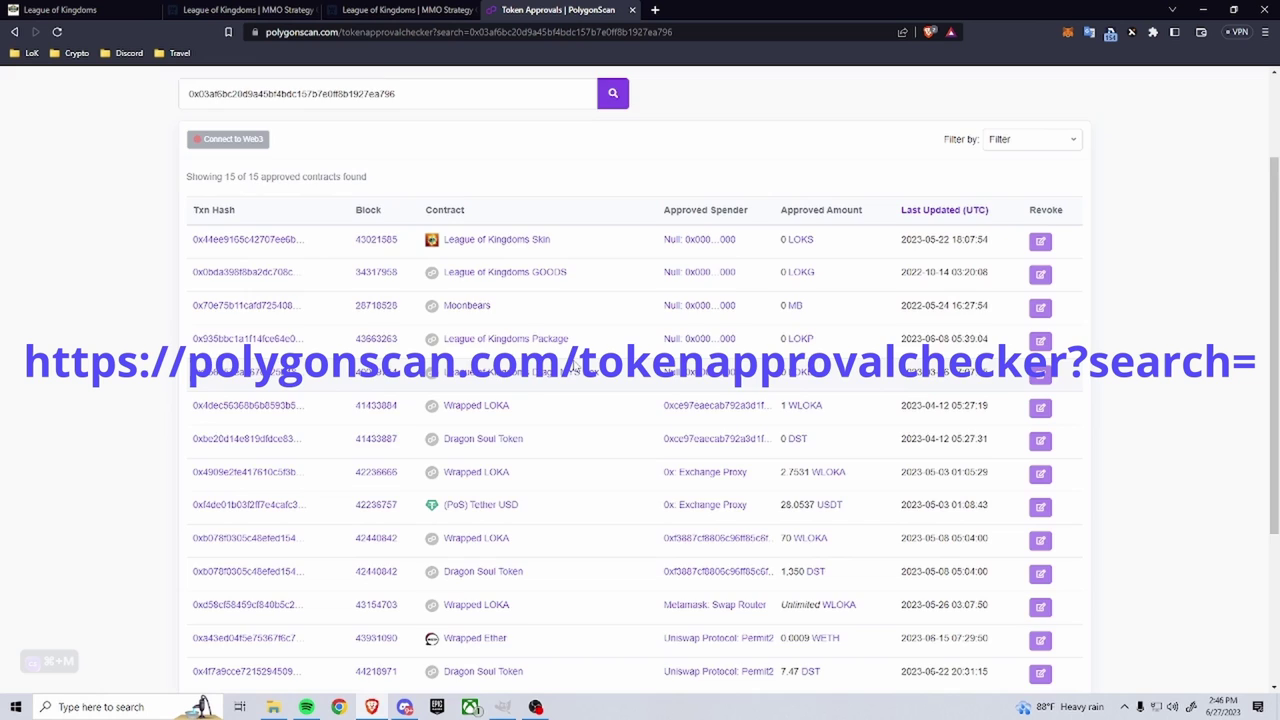
pyautogui.scroll(-3, 576, 368)
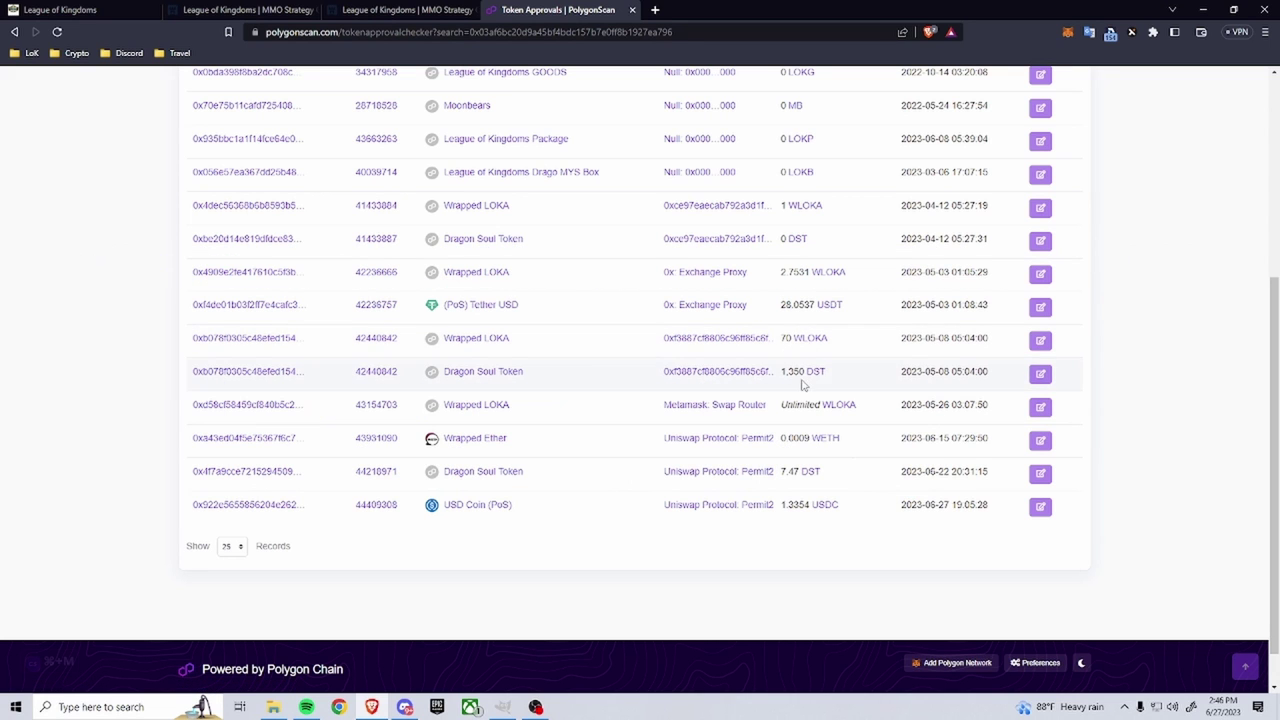
pyautogui.scroll(4, 829, 434)
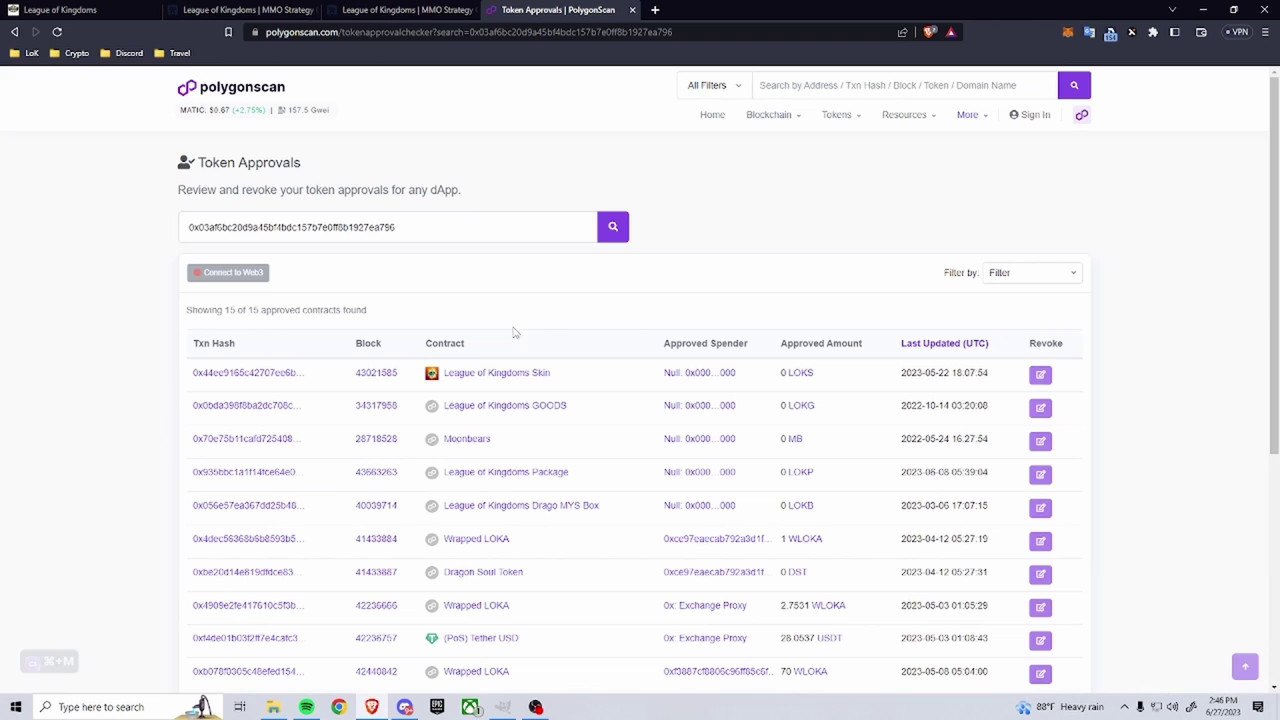
# Connect MetaMask to the approvals checker and accept the beta disclaimer, revealing 15 approvals.
pyautogui.click(267, 274)
pyautogui.click(595, 170)
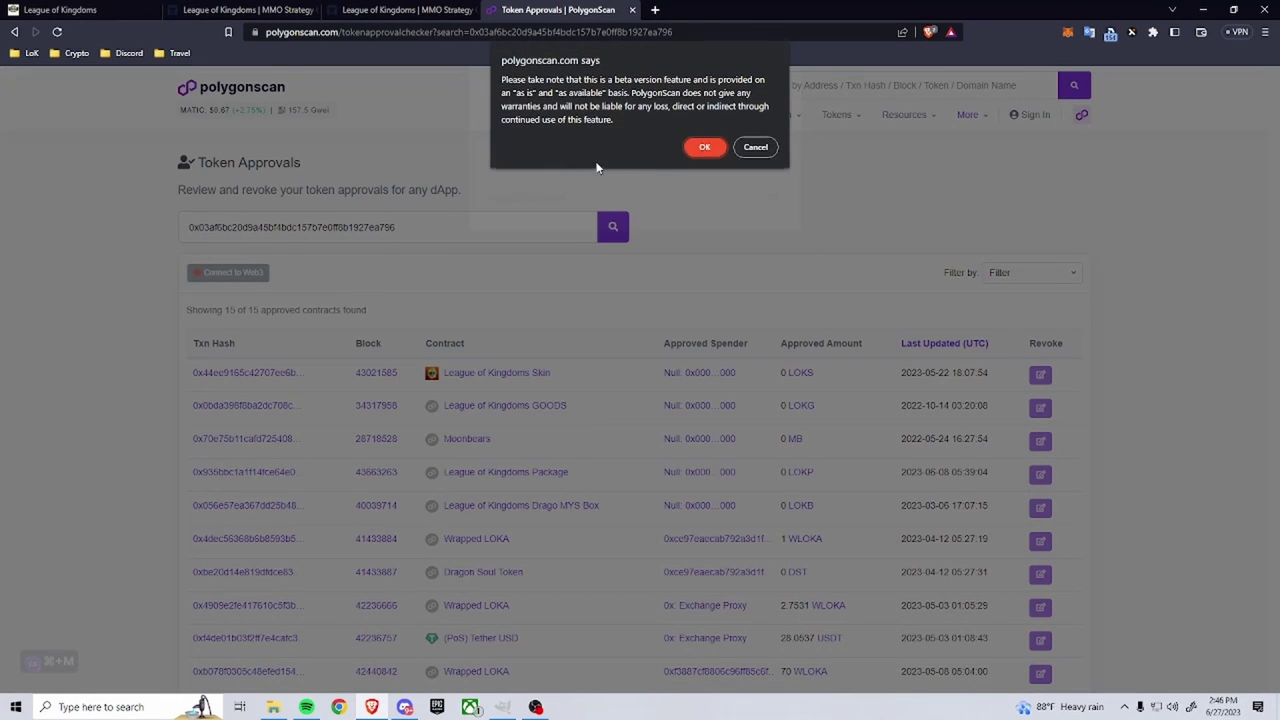
pyautogui.click(704, 150)
pyautogui.scroll(-5, 620, 320)
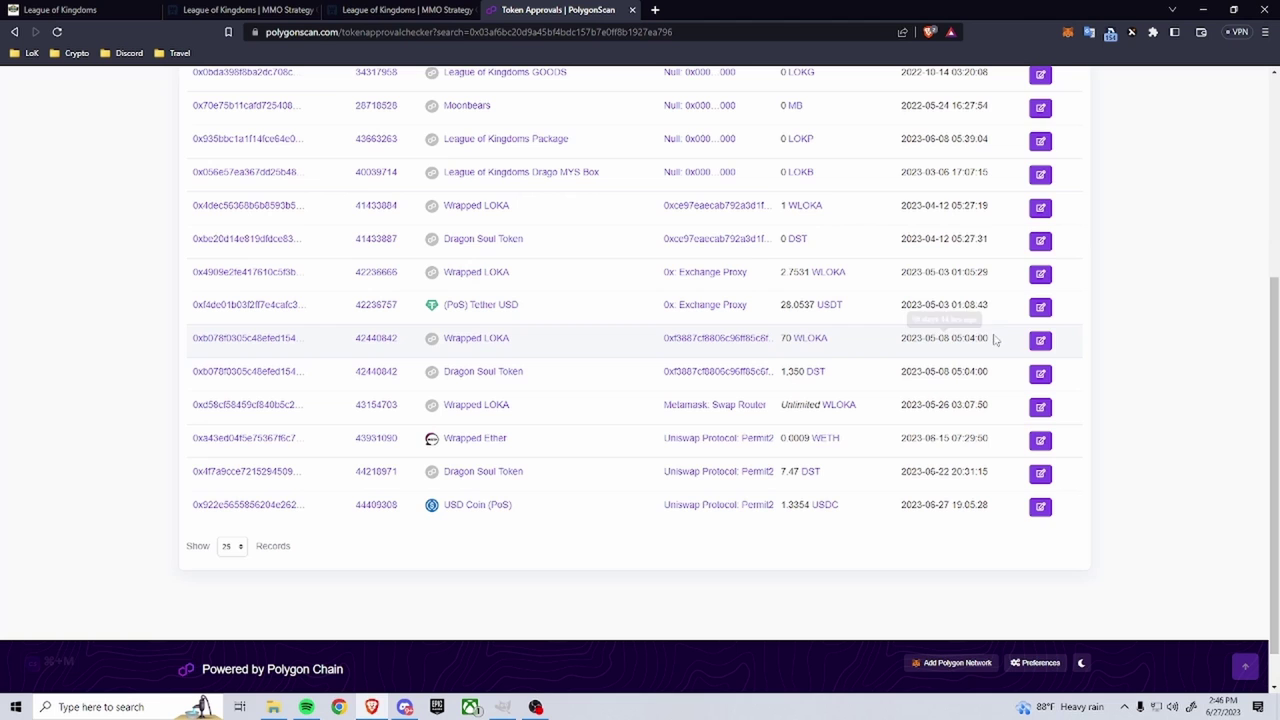
# Submit a revoke for the 70 WLOKA approval and pass the Pocket Universe safety preview.
pyautogui.click(1040, 341)
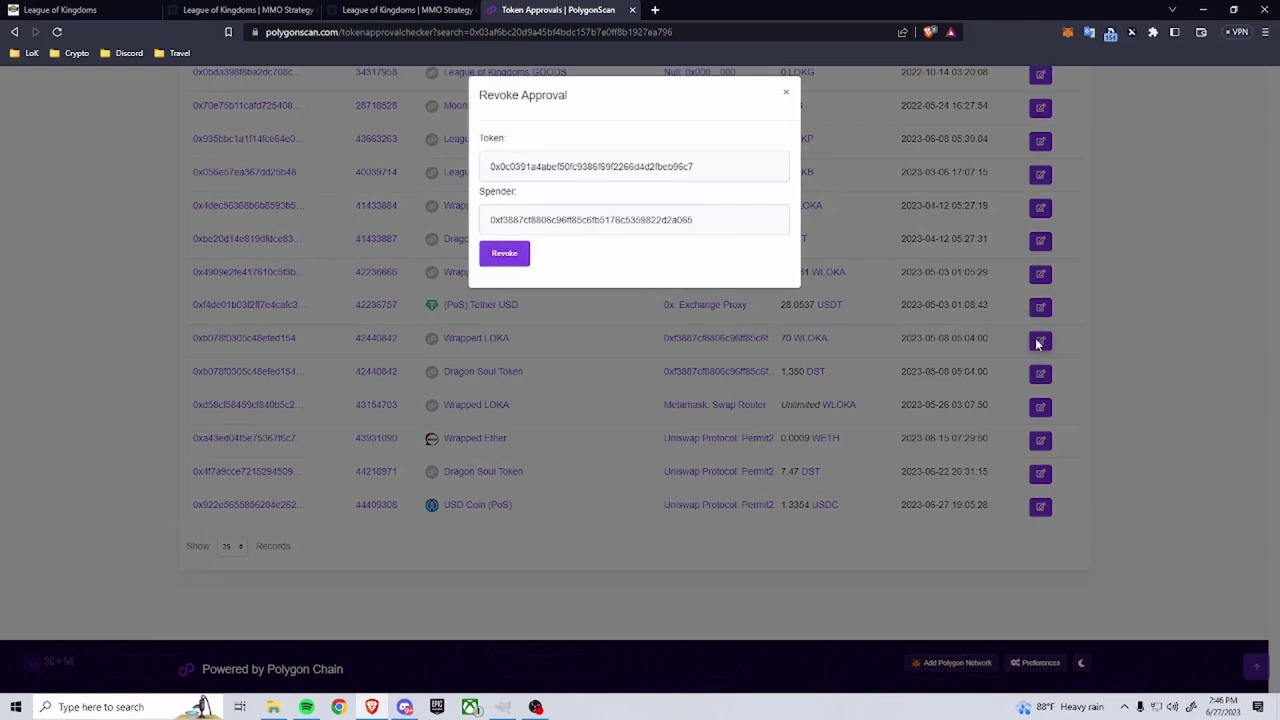
pyautogui.click(515, 268)
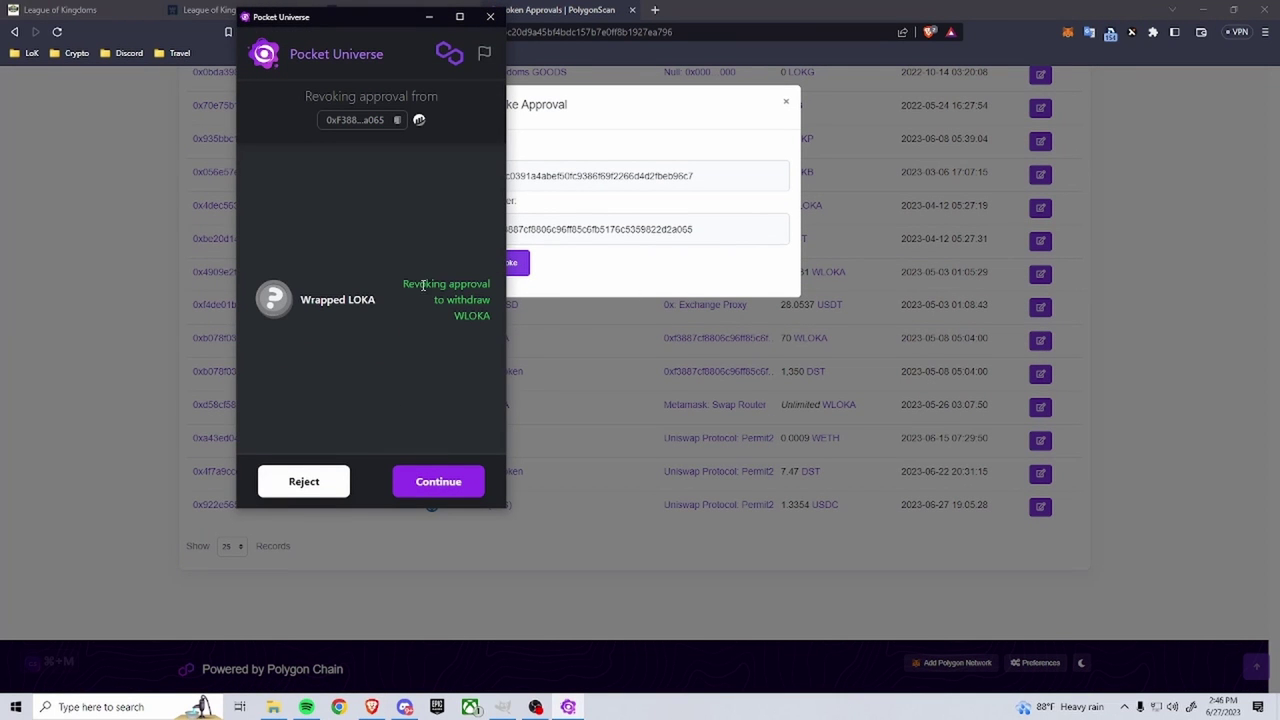
pyautogui.click(455, 485)
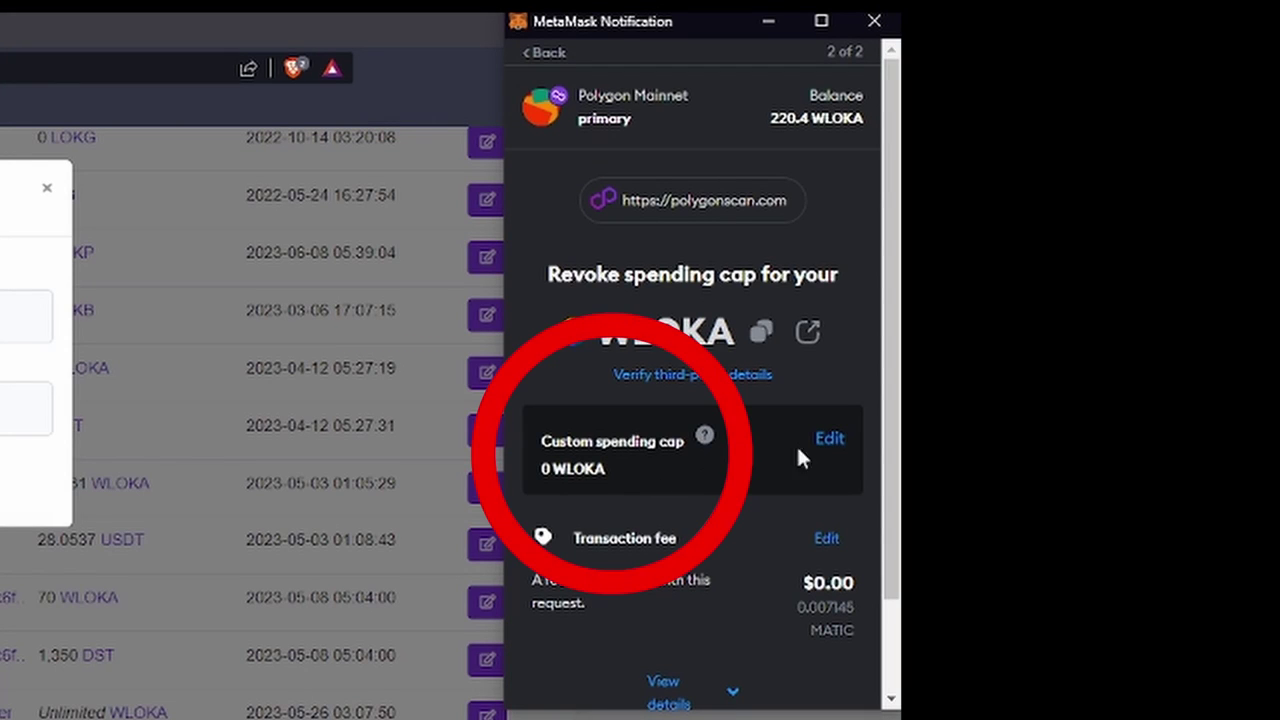
# Set a custom WLOKA spending cap of 500 in MetaMask and approve it.
pyautogui.click(827, 443)
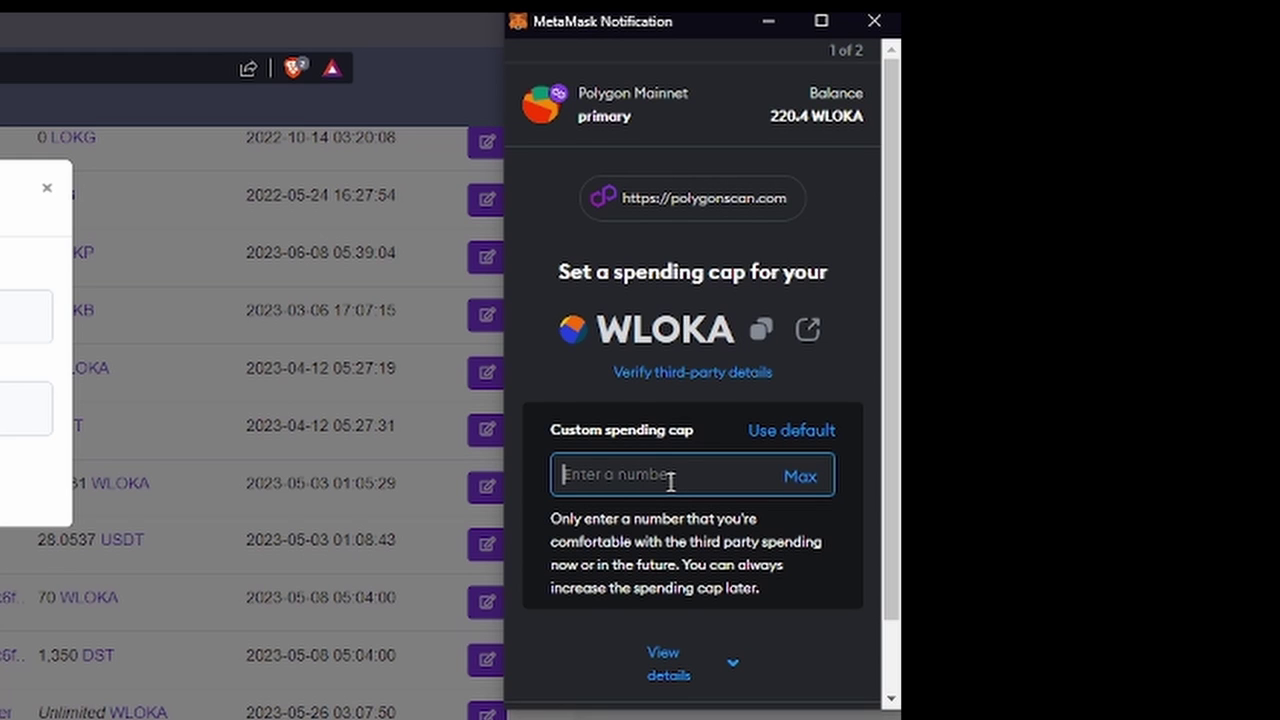
pyautogui.write('500')
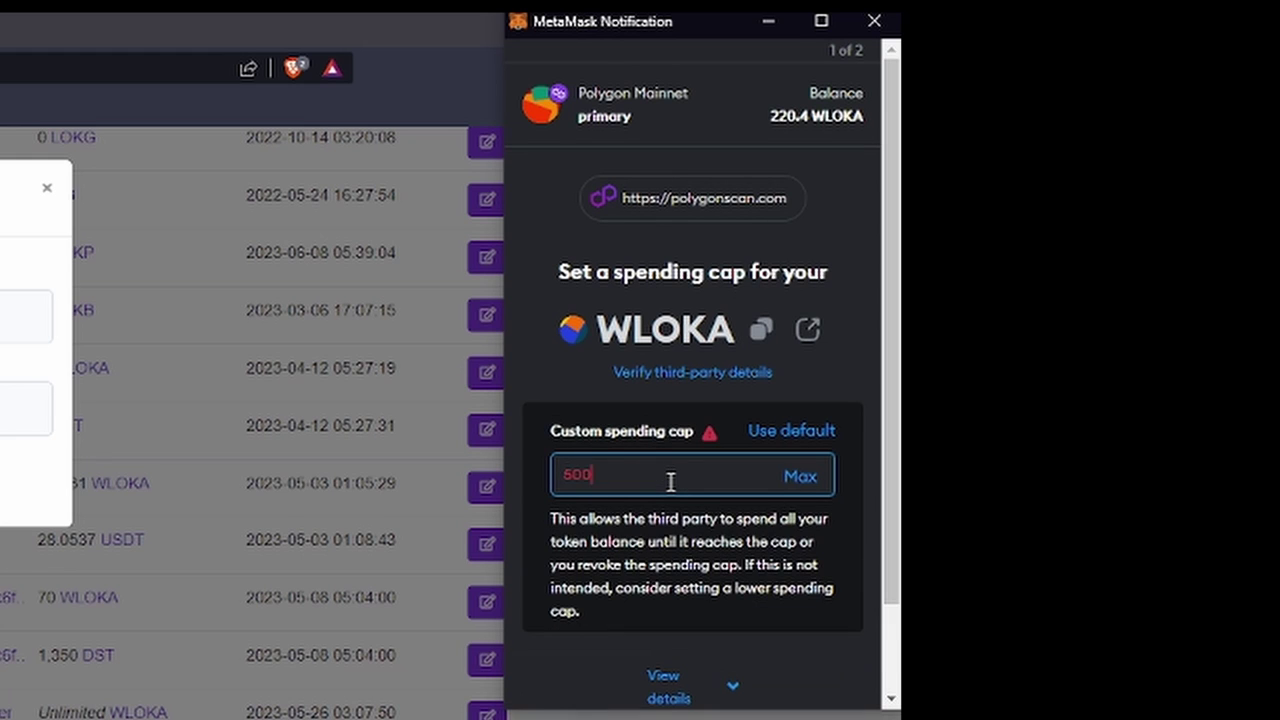
pyautogui.scroll(-2, 690, 600)
pyautogui.click(778, 672)
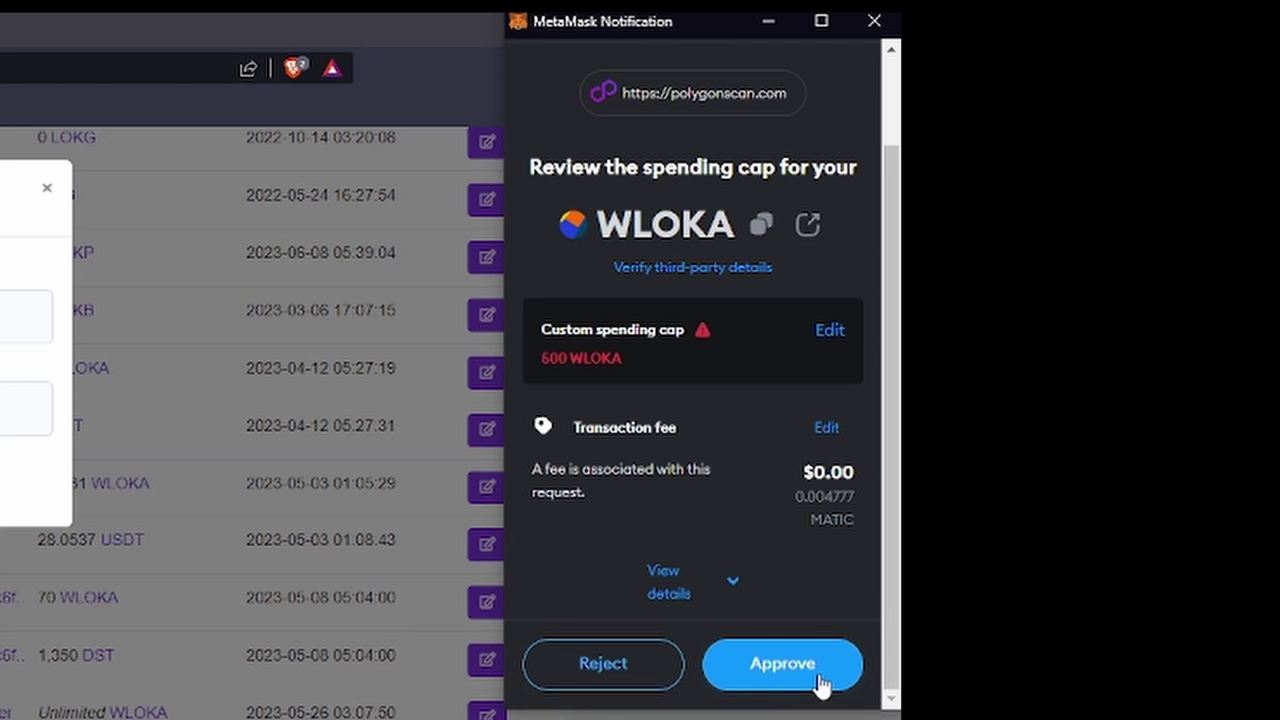
pyautogui.click(790, 668)
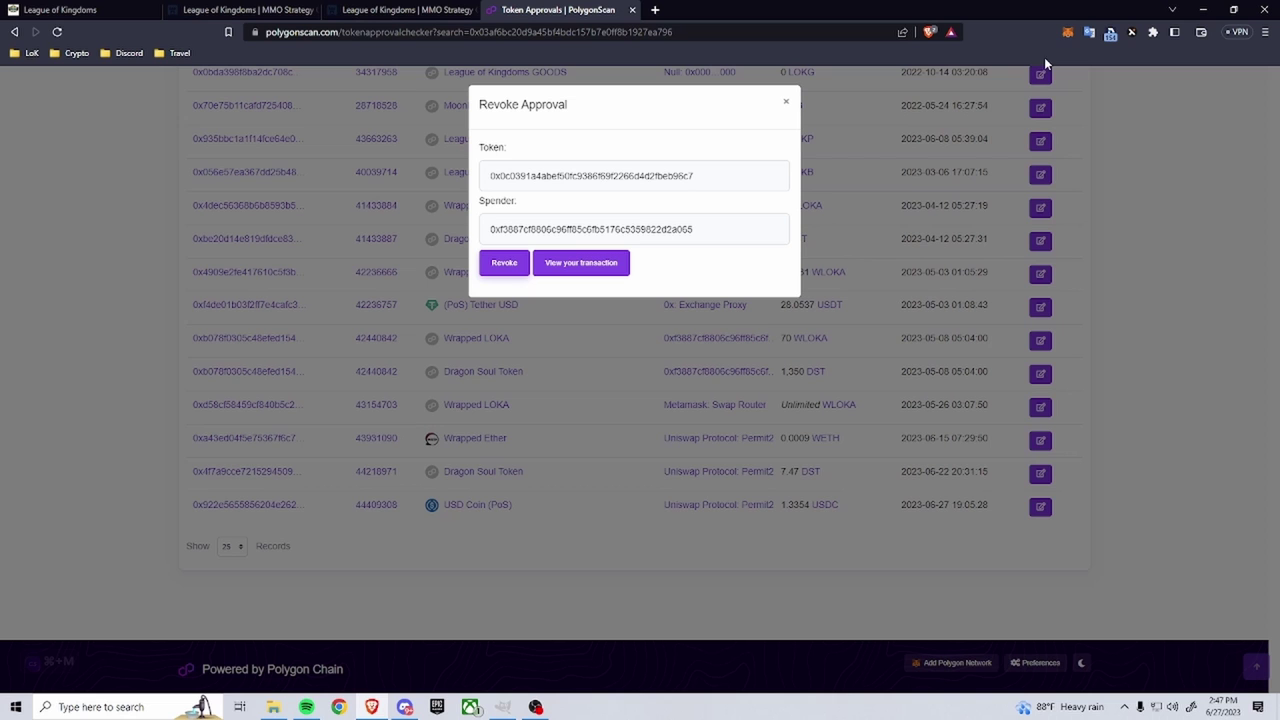
# Close the revoke form, check the breeding tabs, and reopen MetaMask to see the pending approval.
pyautogui.click(1068, 32)
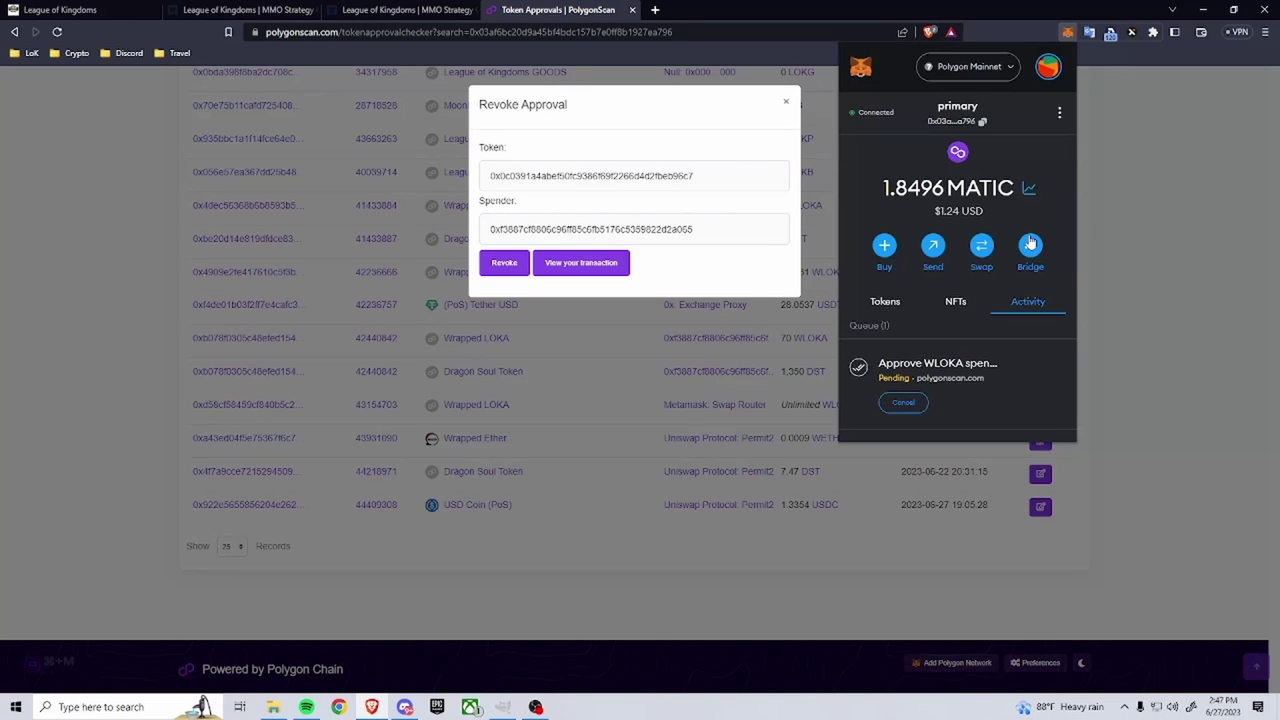
pyautogui.click(1169, 308)
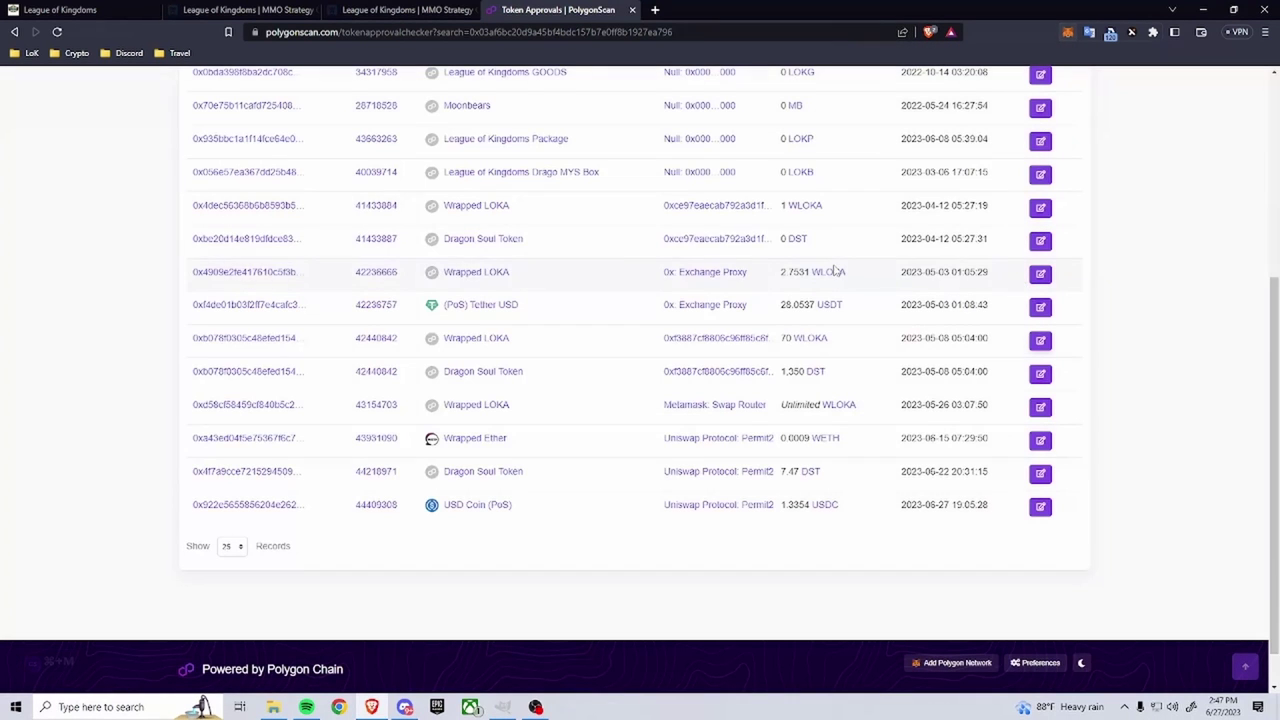
pyautogui.click(350, 9)
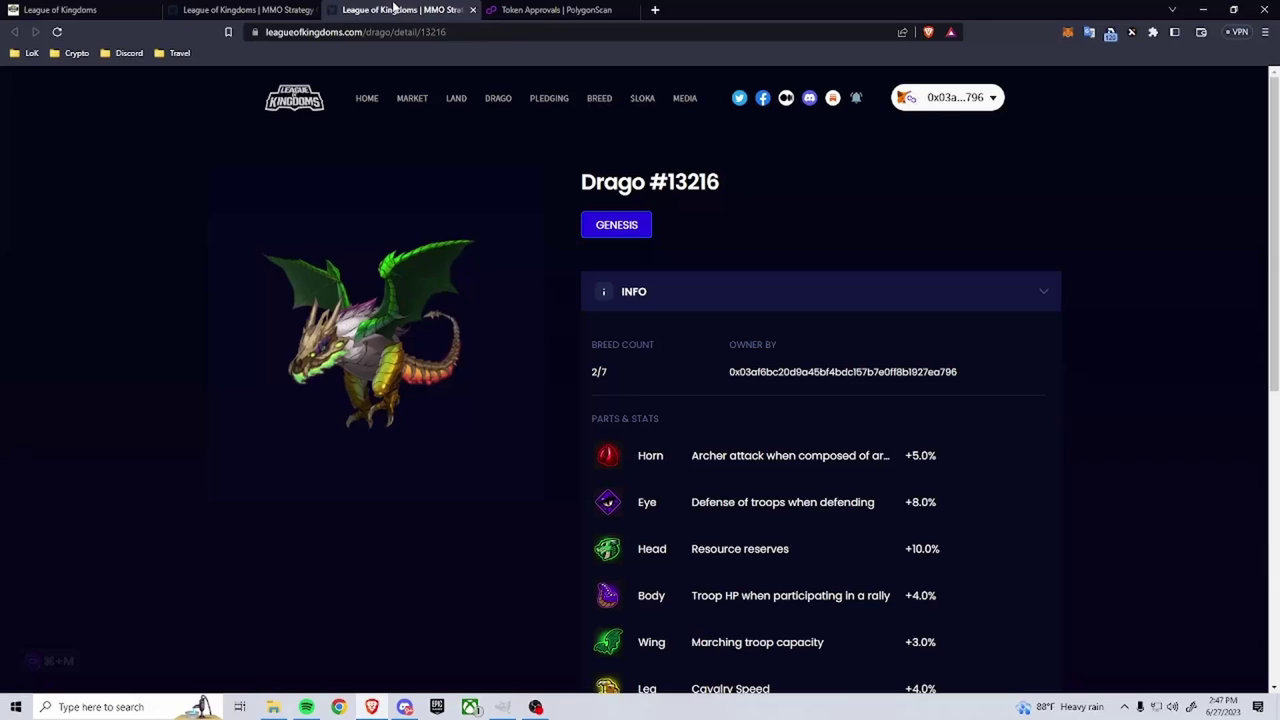
pyautogui.click(260, 9)
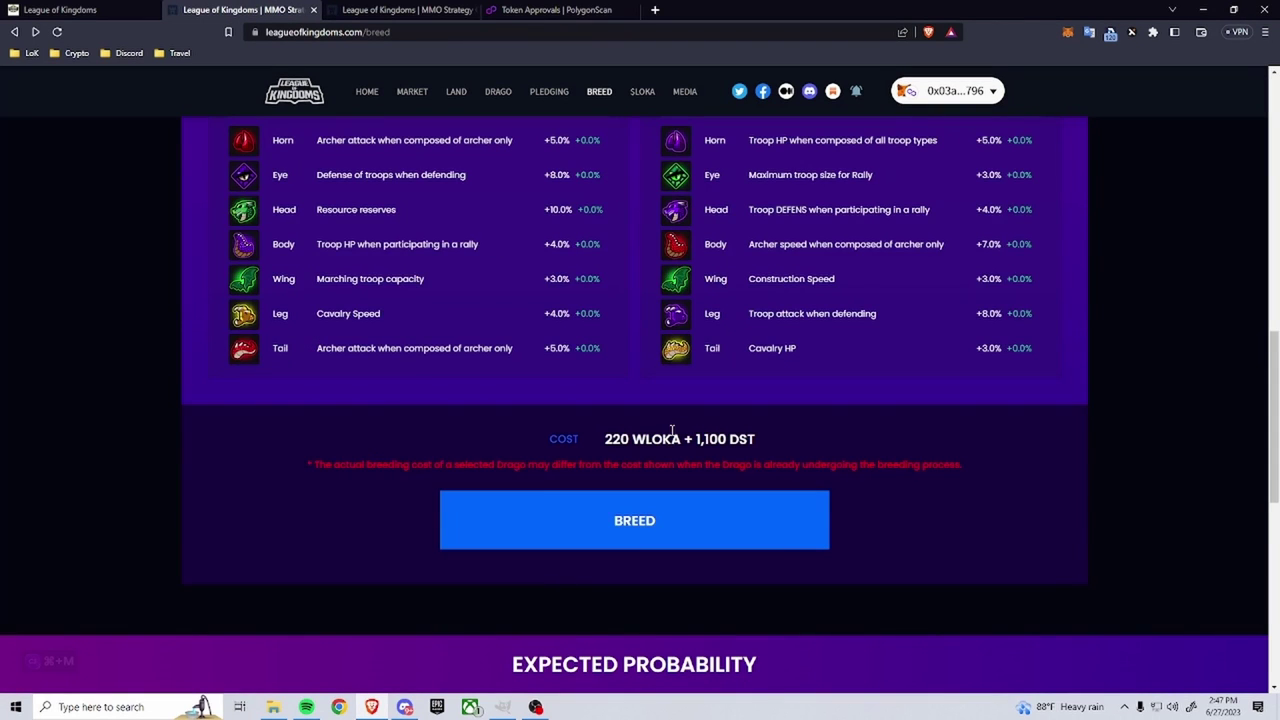
pyautogui.scroll(7, 771, 460)
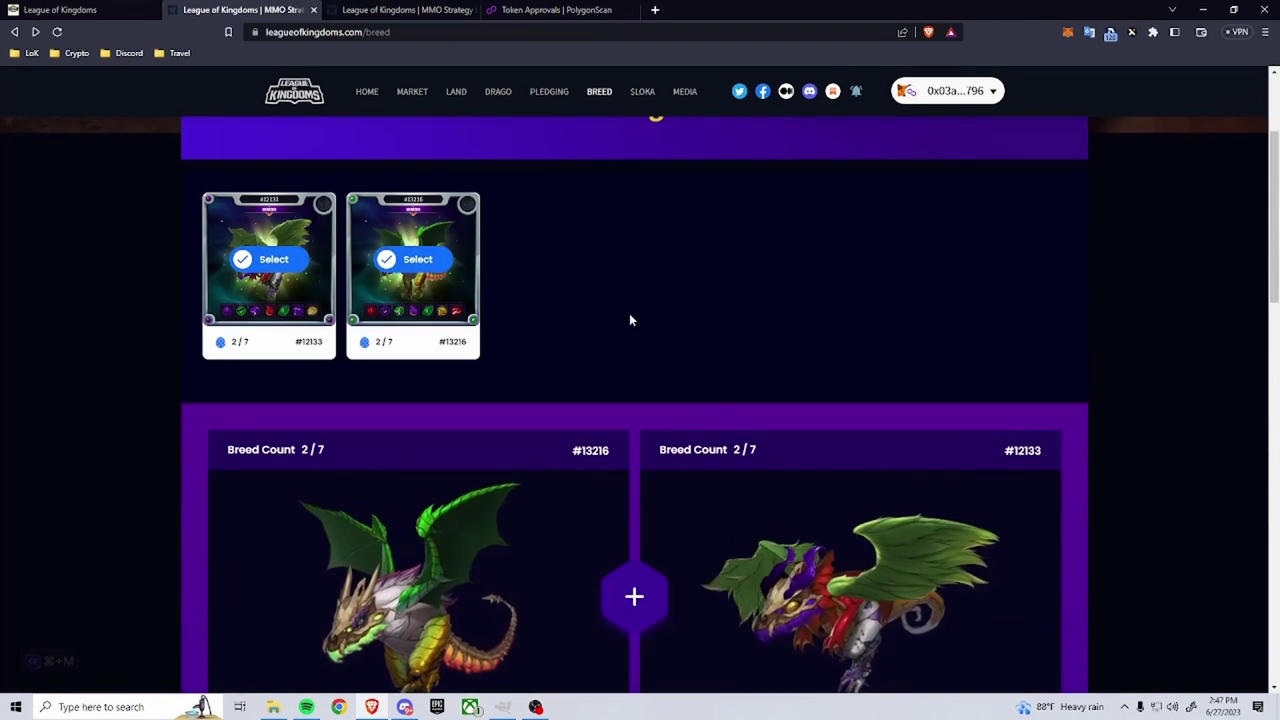
pyautogui.click(557, 10)
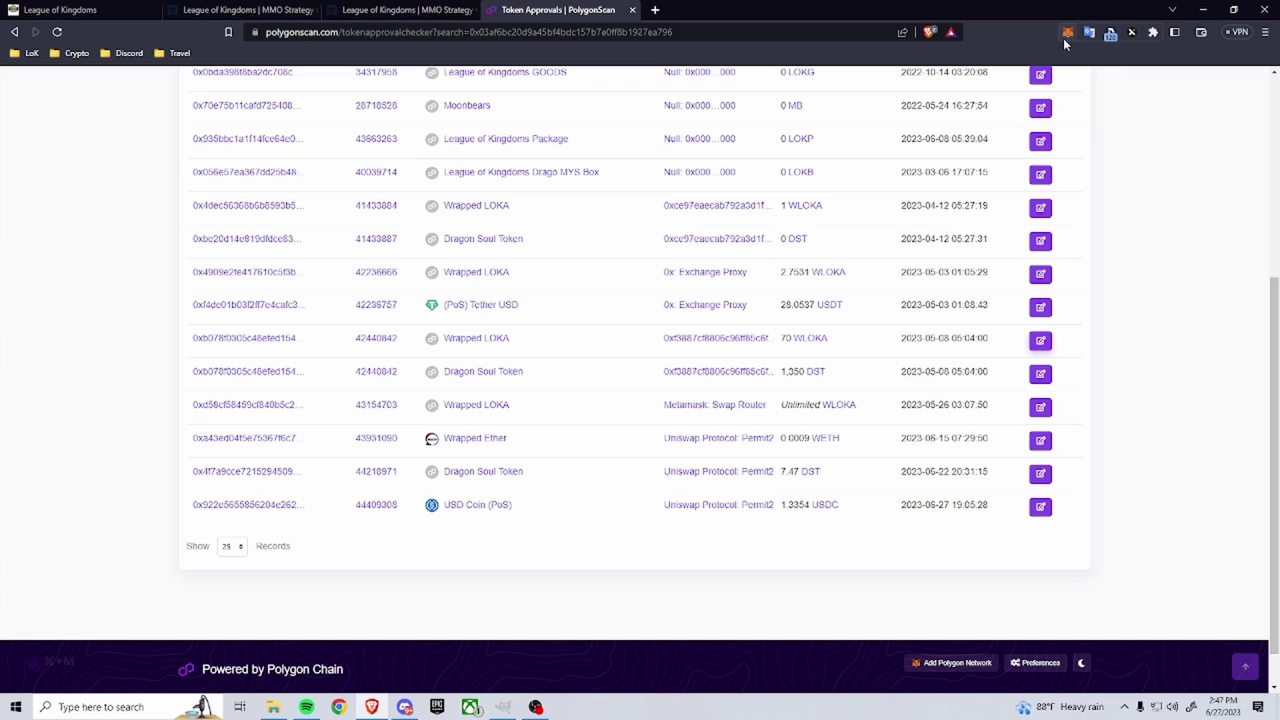
pyautogui.hotkey('alt', 'shift', 'm')
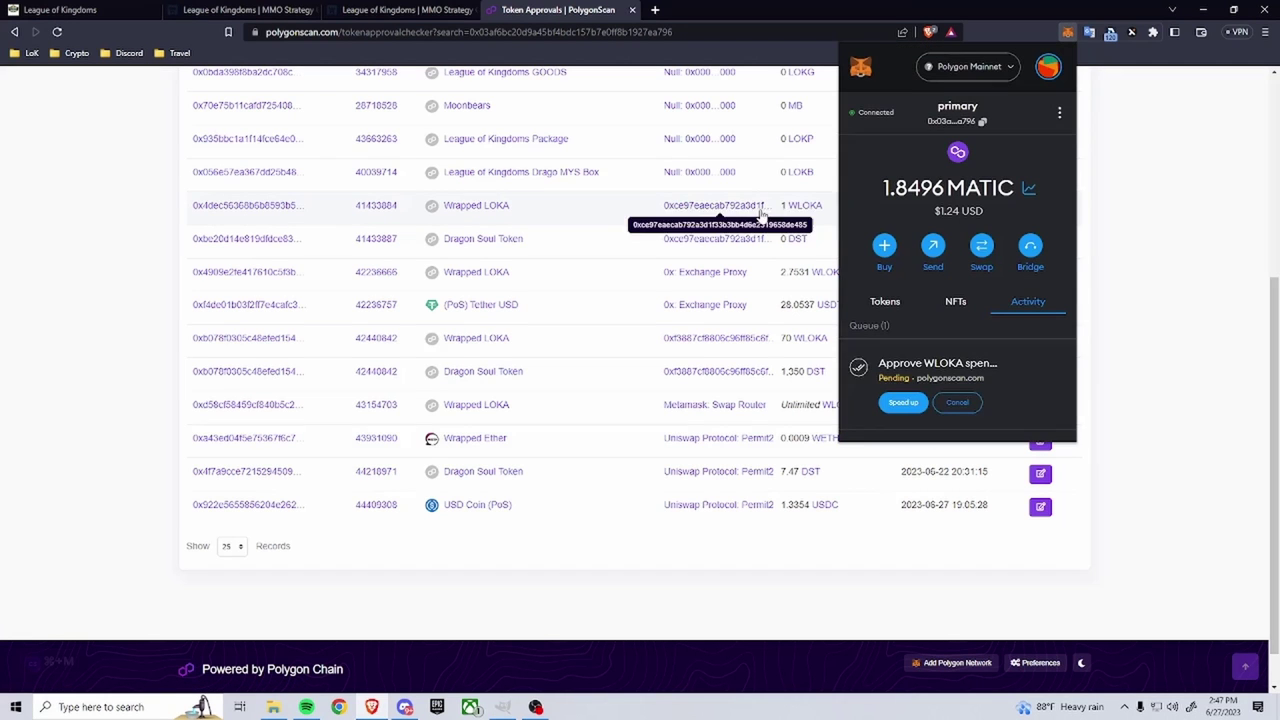
# Return to the breeding page and review the #13216 and #12133 pairing.
pyautogui.hotkey('ctrl', '2')
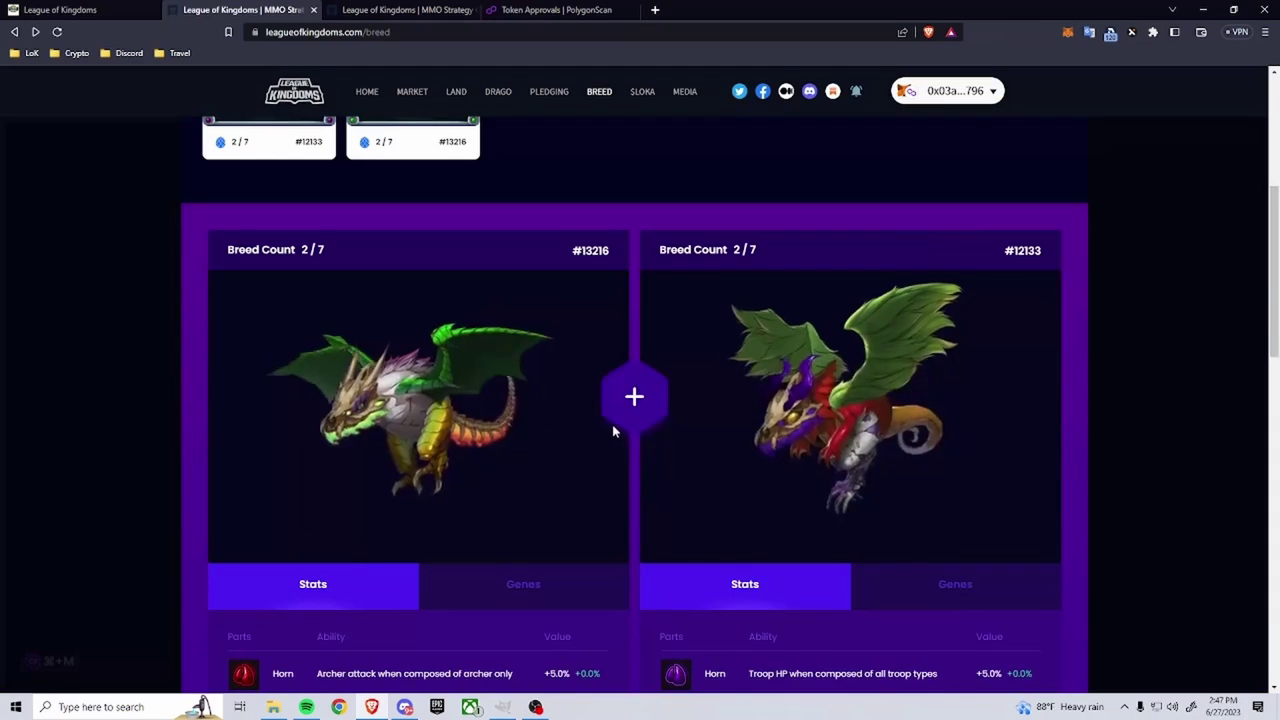
pyautogui.scroll(-3, 610, 430)
pyautogui.scroll(-1, 610, 443)
pyautogui.scroll(3, 620, 443)
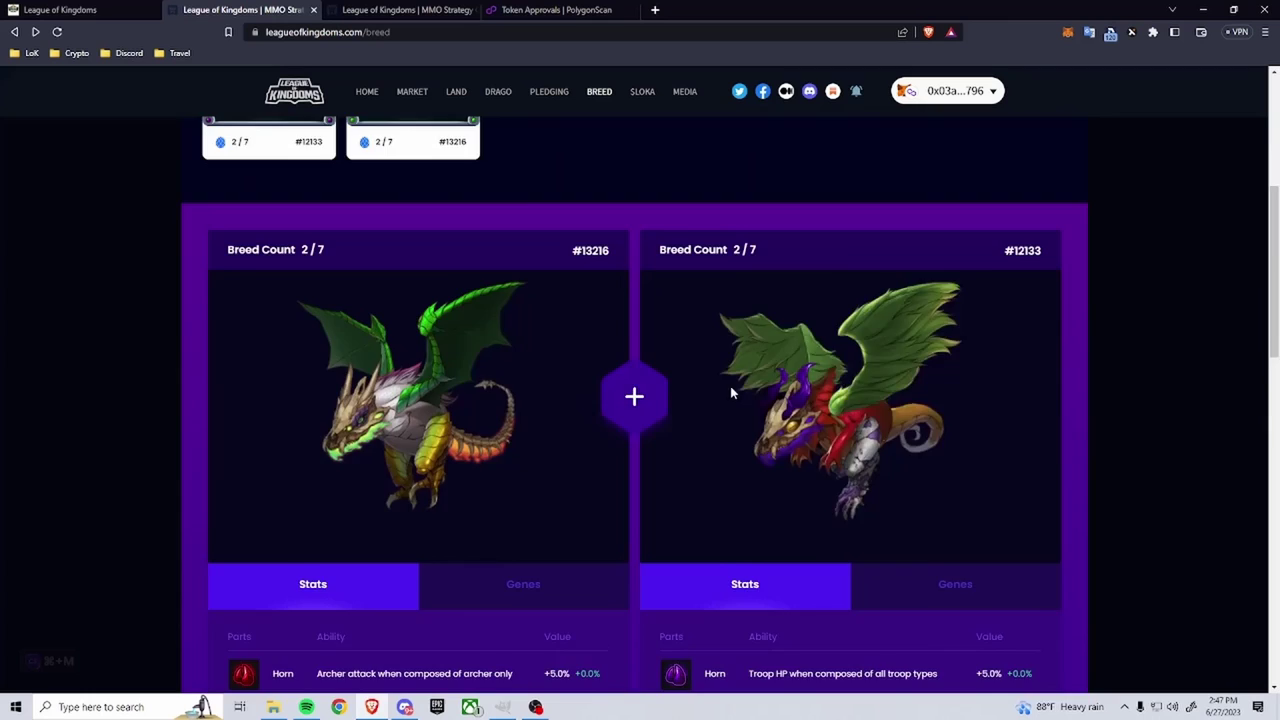
pyautogui.scroll(-5, 656, 443)
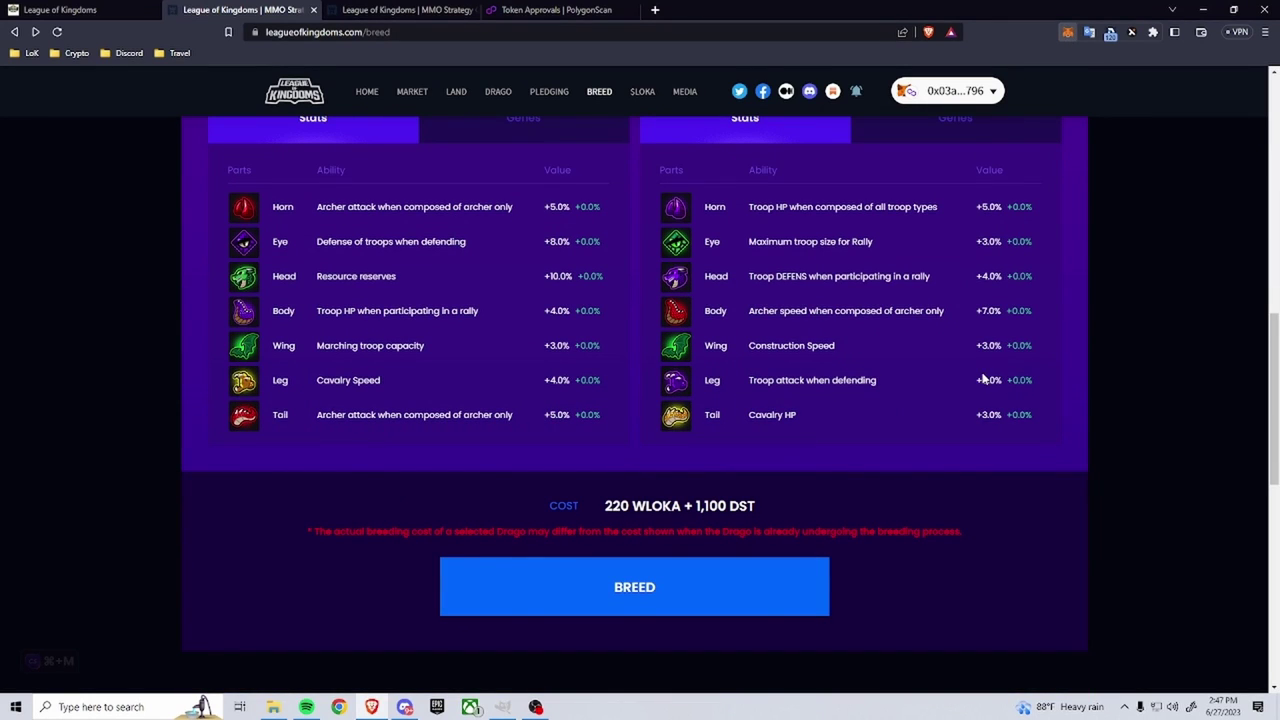
# Check the wallet's token balances, then start breeding to get the −1100 DST, −220 WLOKA preview.
pyautogui.hotkey('alt', 'shift', 'm')
pyautogui.click(897, 302)
pyautogui.scroll(-2, 965, 322)
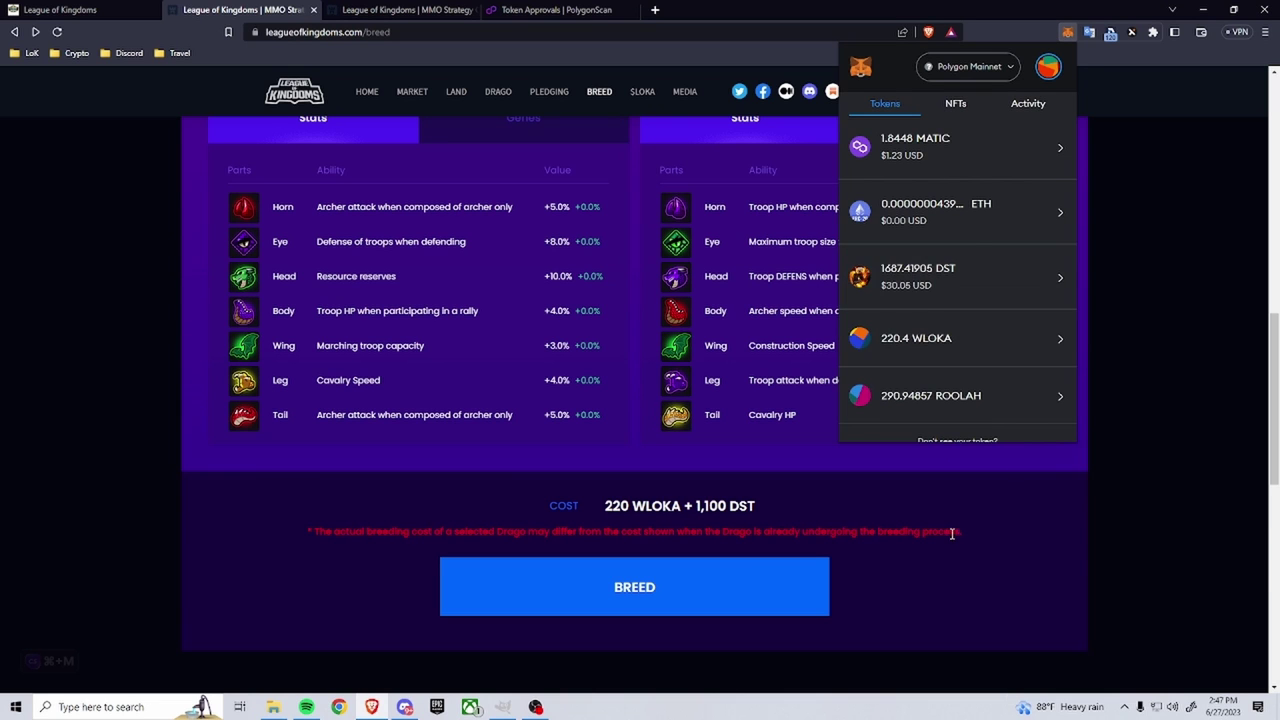
pyautogui.click(750, 590)
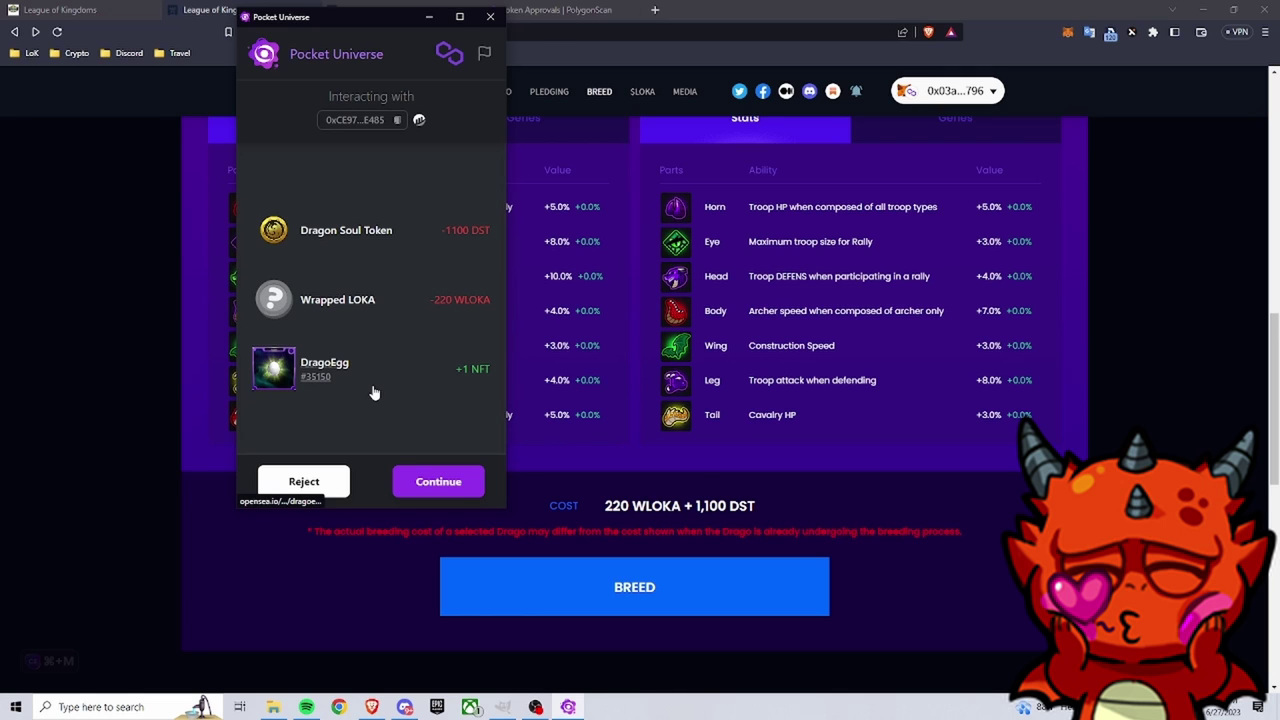
# Pass the breeding preview, view gas limit and price unchanged, and confirm the transaction in MetaMask.
pyautogui.click(438, 481)
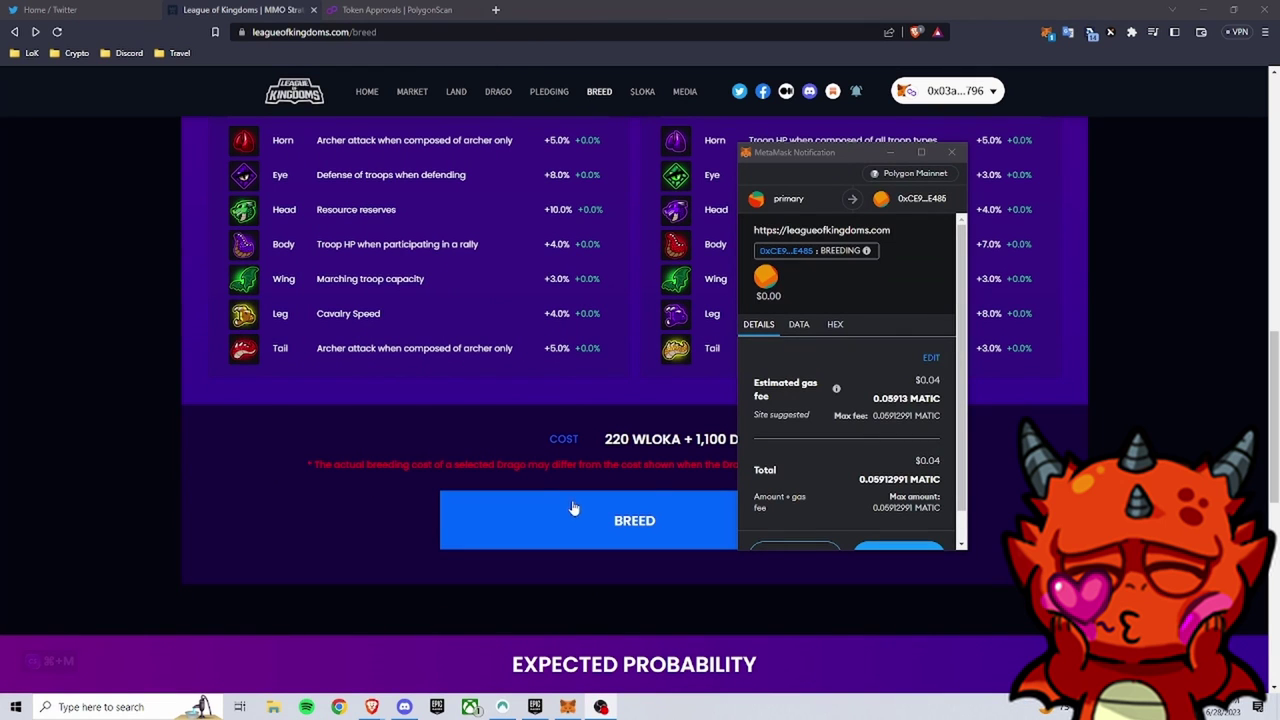
pyautogui.scroll(-1, 890, 418)
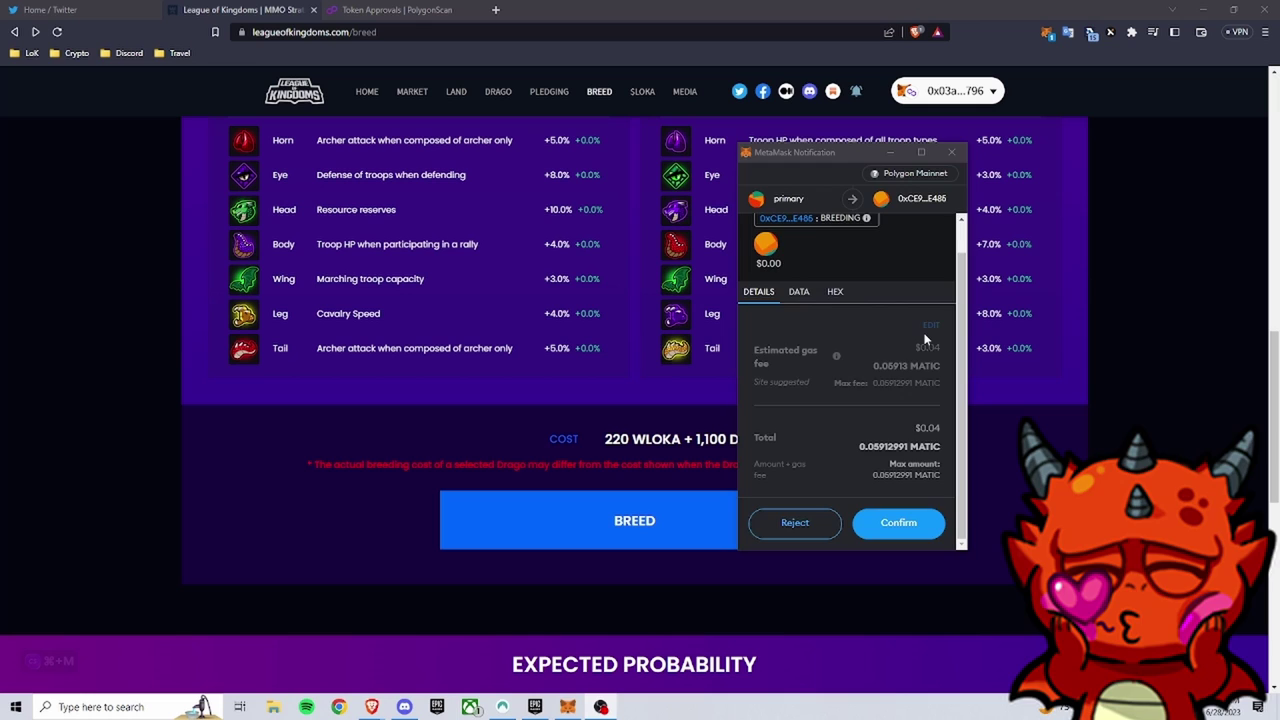
pyautogui.click(930, 327)
pyautogui.click(876, 427)
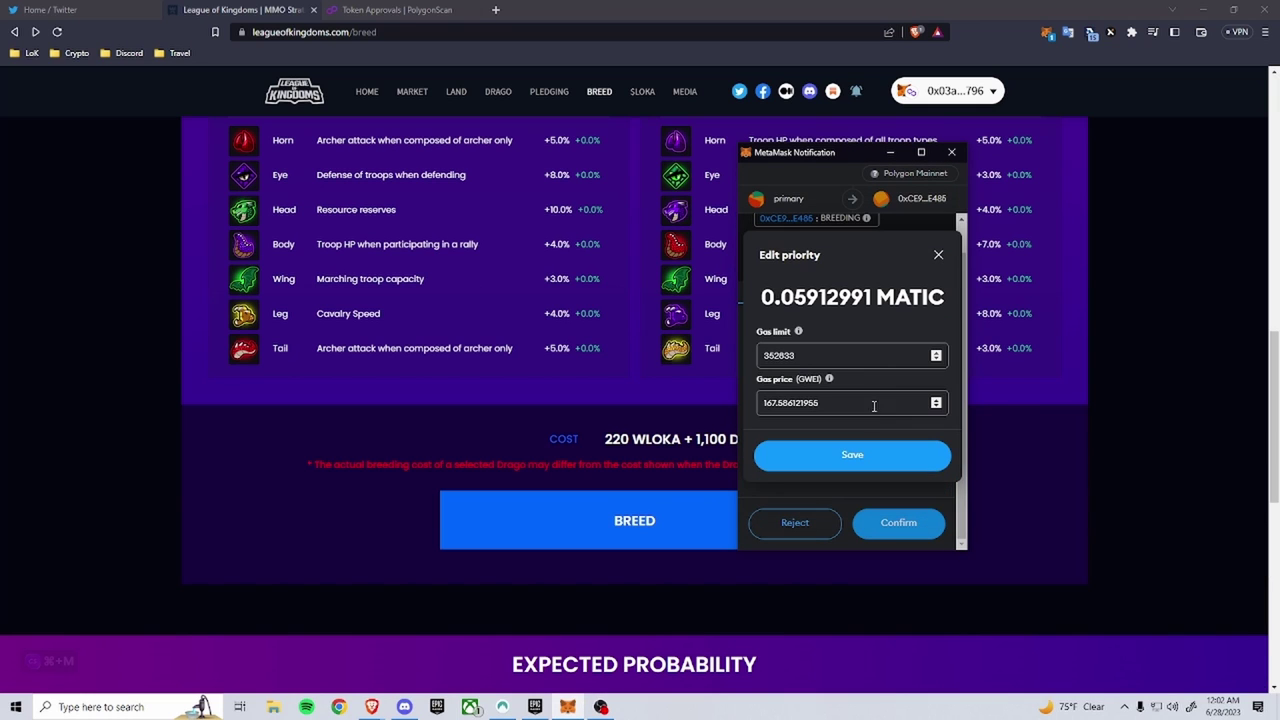
pyautogui.click(938, 258)
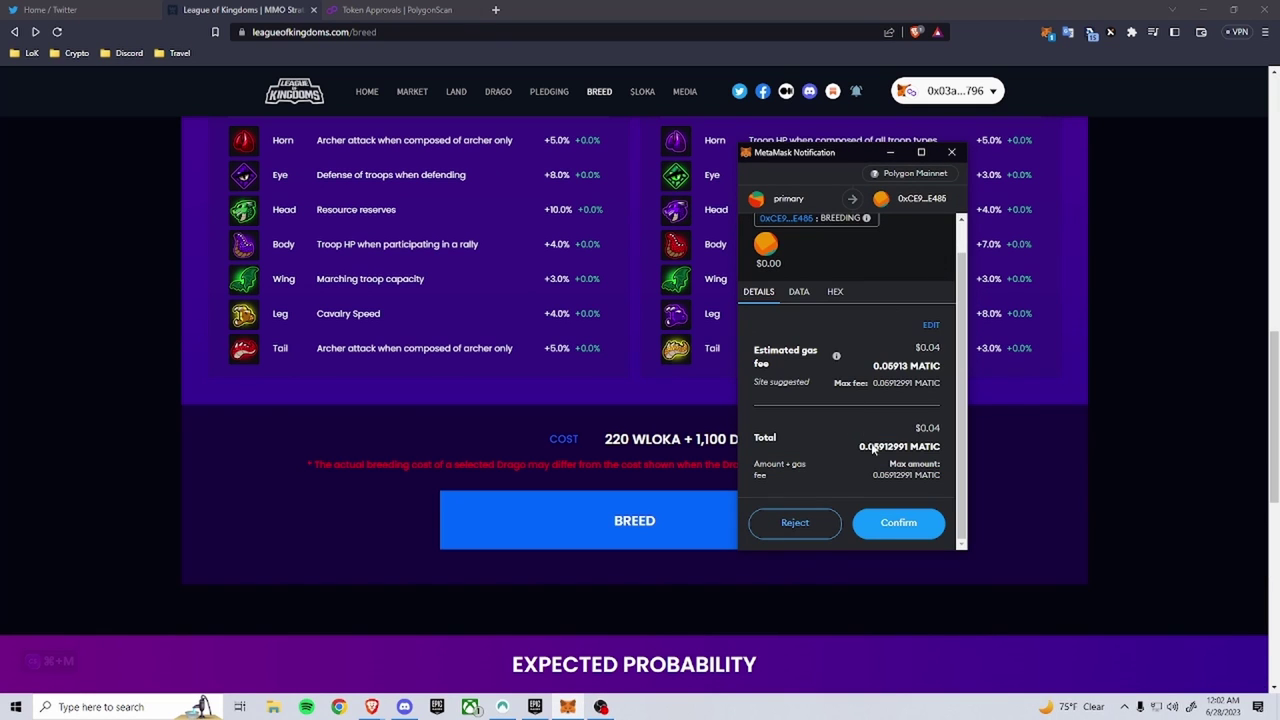
pyautogui.click(900, 526)
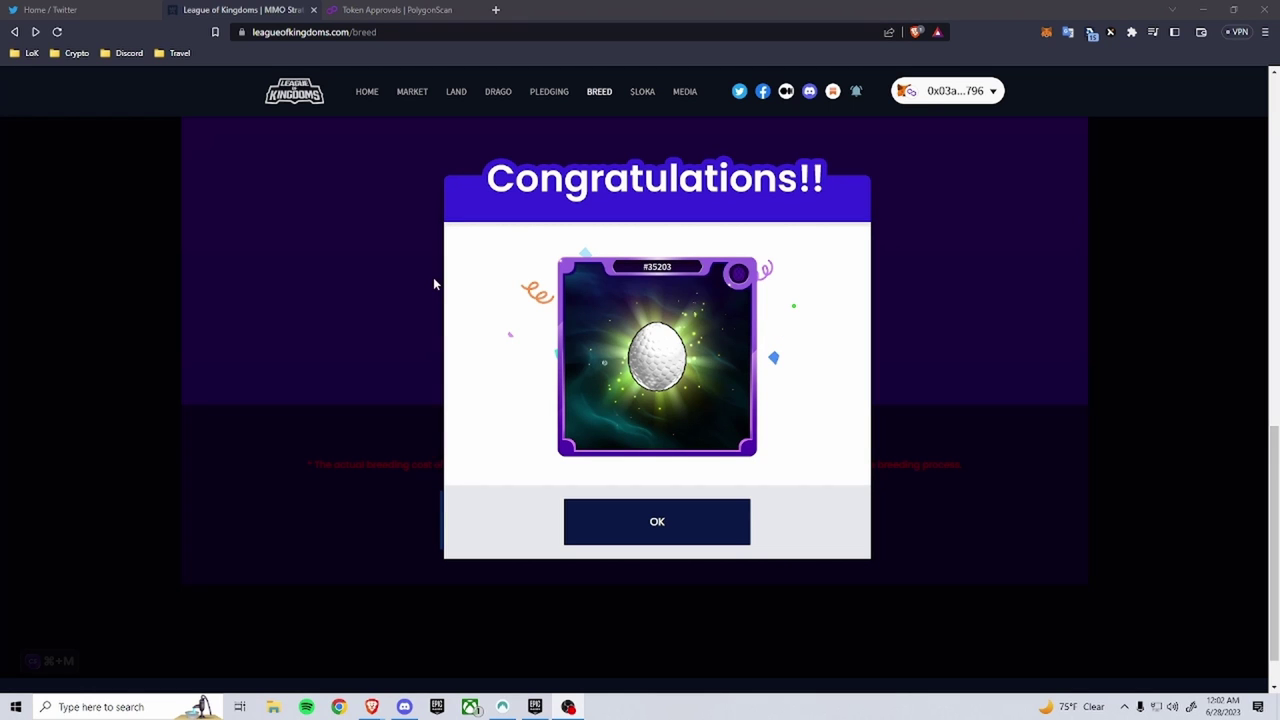
# Dismiss the egg #35203 message and reload My Drago to list the egg beside #12133 and #13216.
pyautogui.click(714, 523)
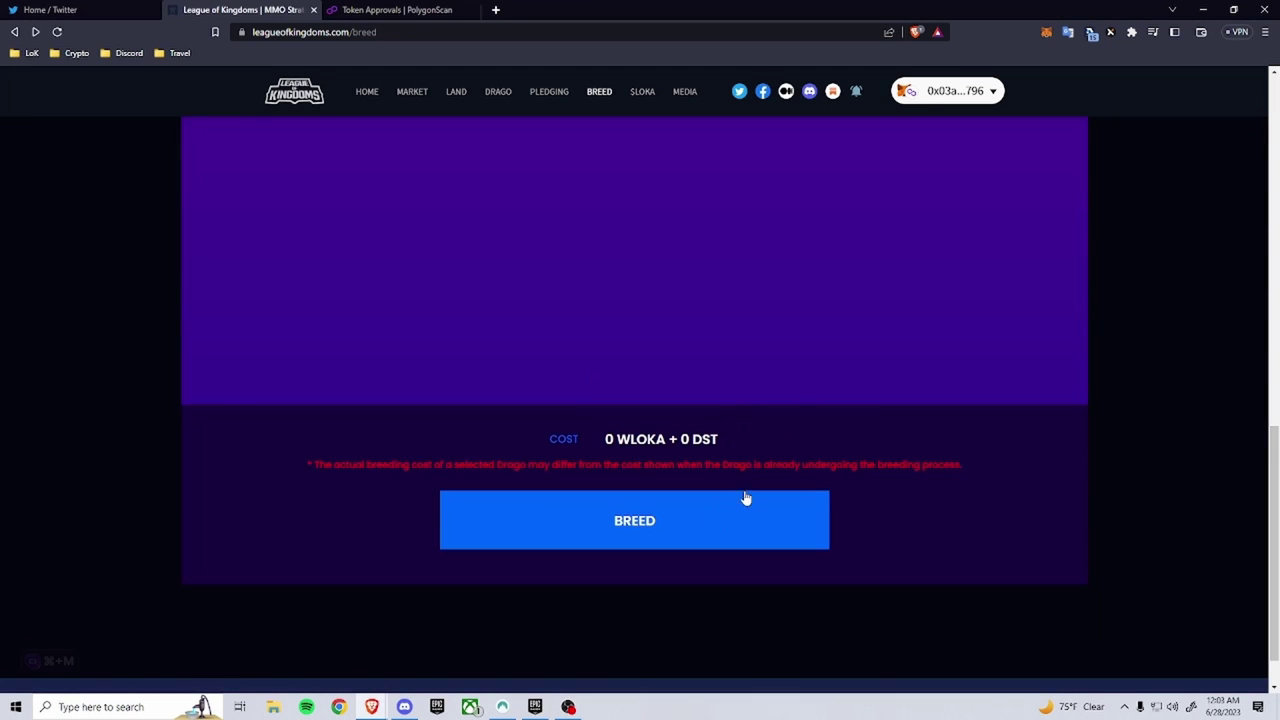
pyautogui.click(942, 100)
pyautogui.click(932, 154)
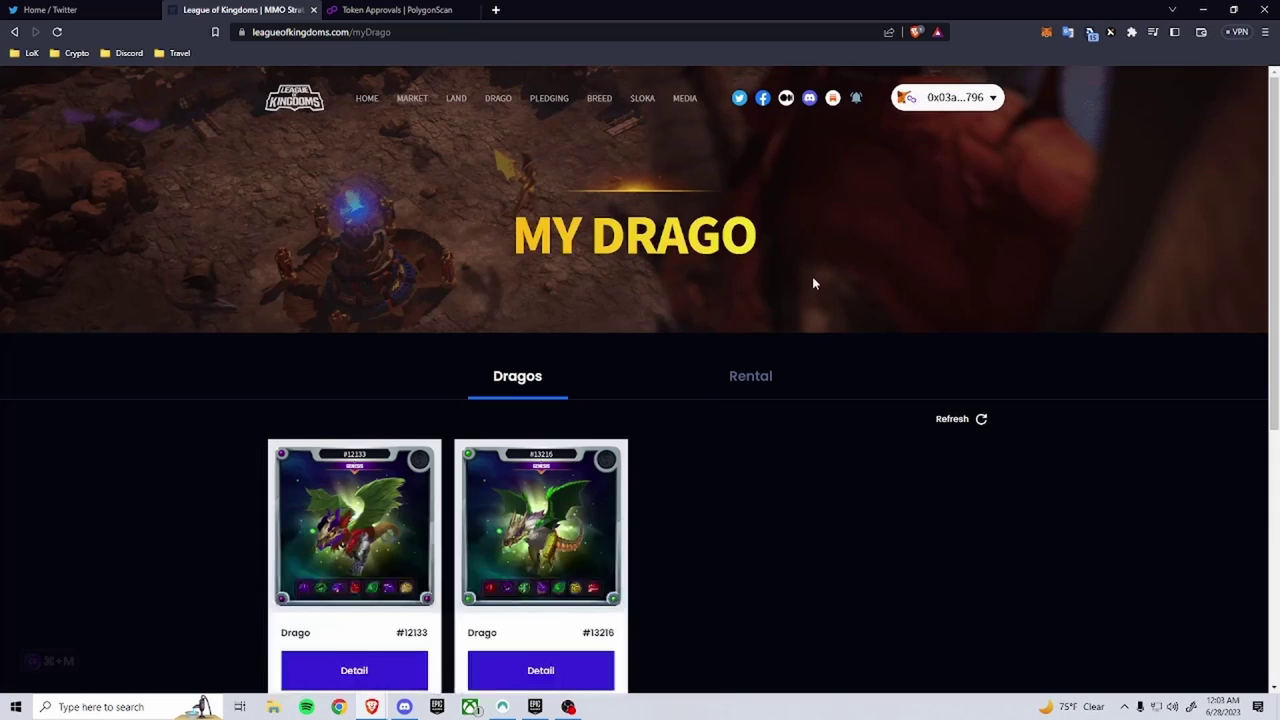
pyautogui.scroll(-2, 840, 400)
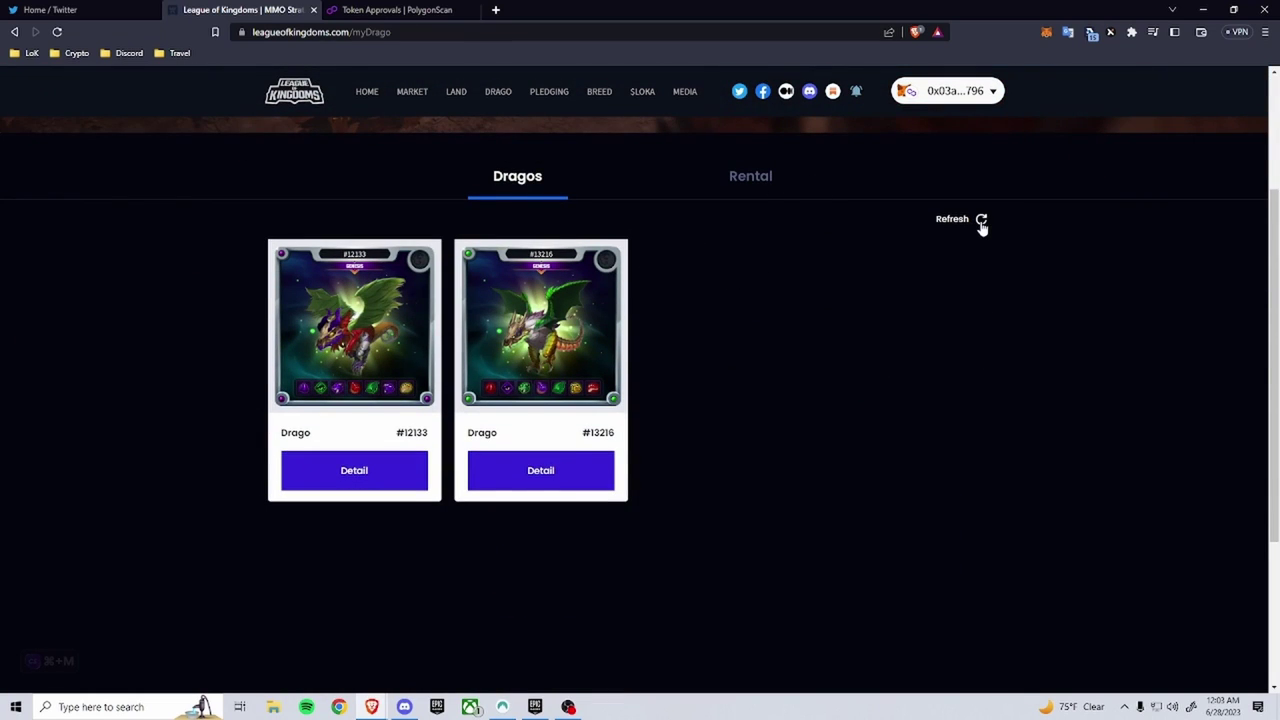
pyautogui.click(57, 33)
# Refresh the Drago list, start hatching egg #35203 and proceed past Pocket Universe.
pyautogui.click(978, 222)
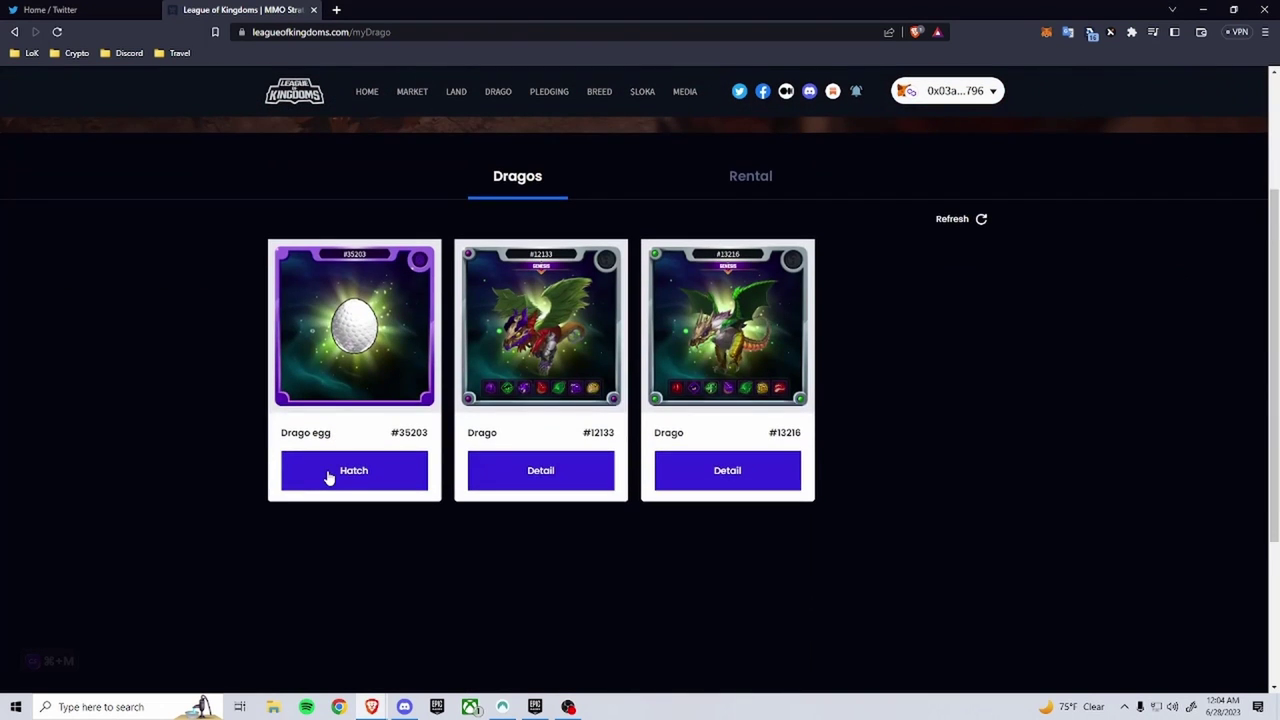
pyautogui.click(328, 478)
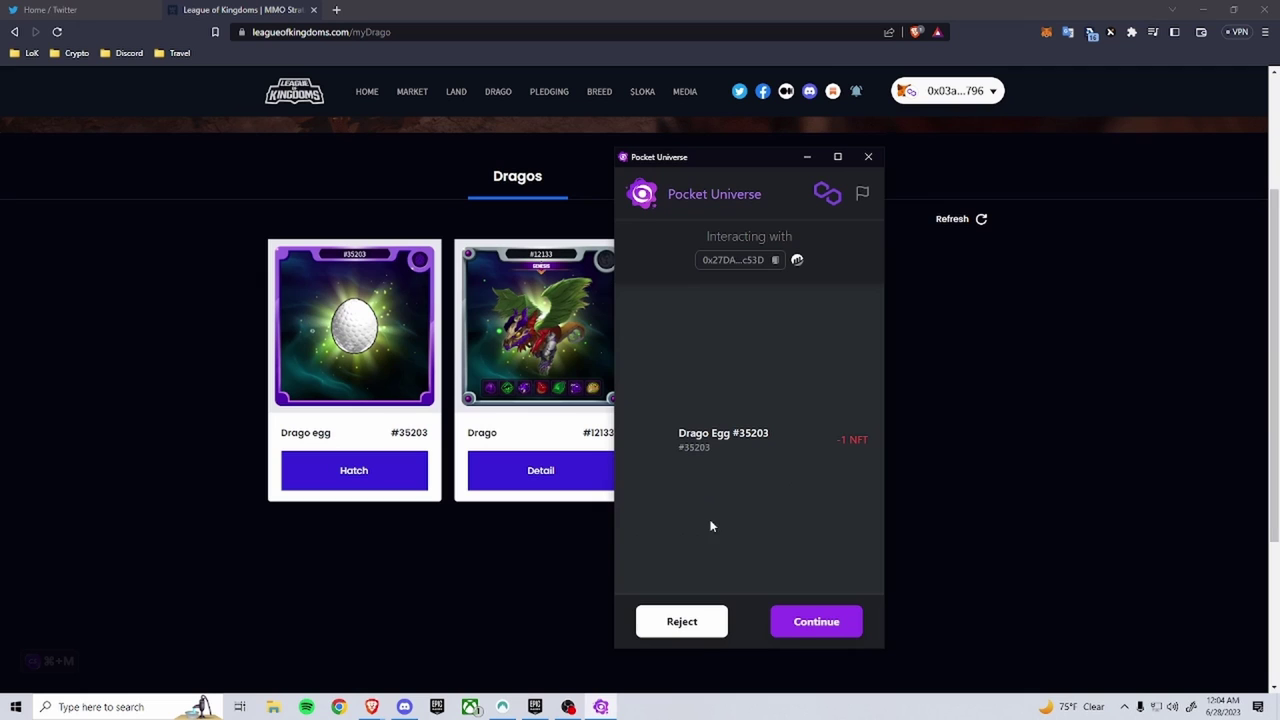
pyautogui.click(813, 624)
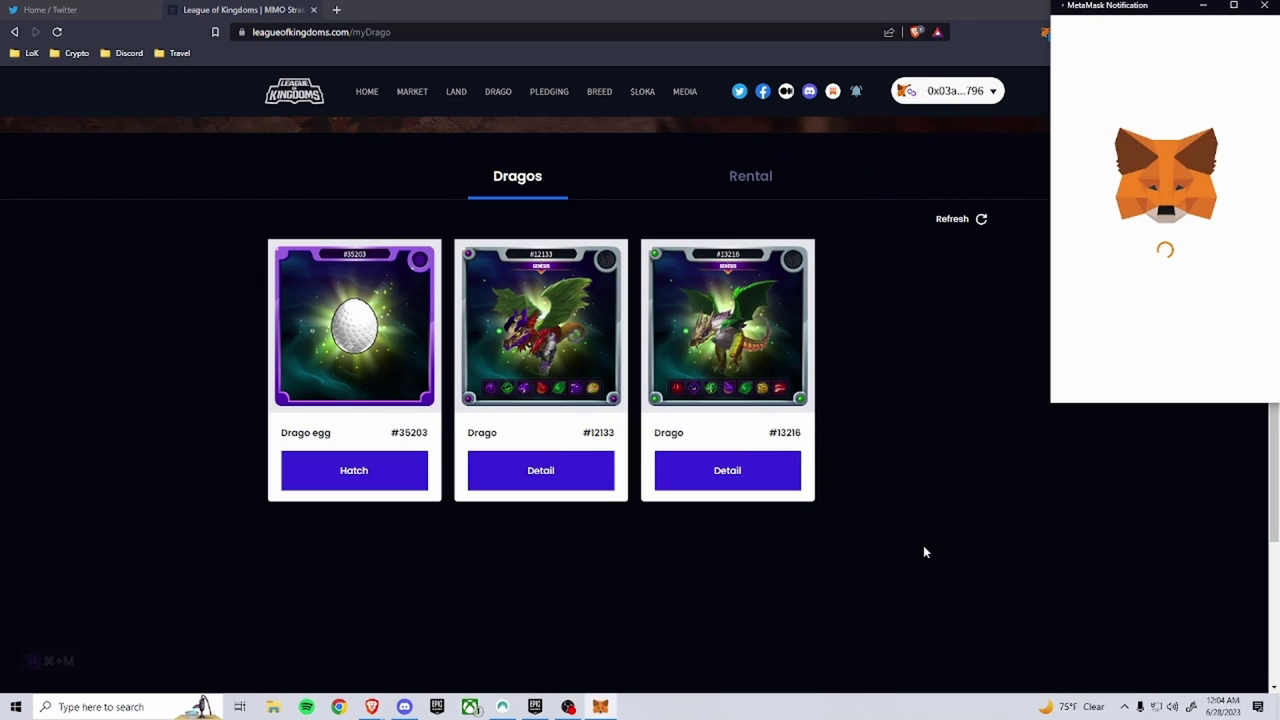
# Confirm the hatch in MetaMask with Market gas, then load OpenSea in a new tab.
pyautogui.moveTo(1152, 31); pyautogui.dragTo(869, 79)
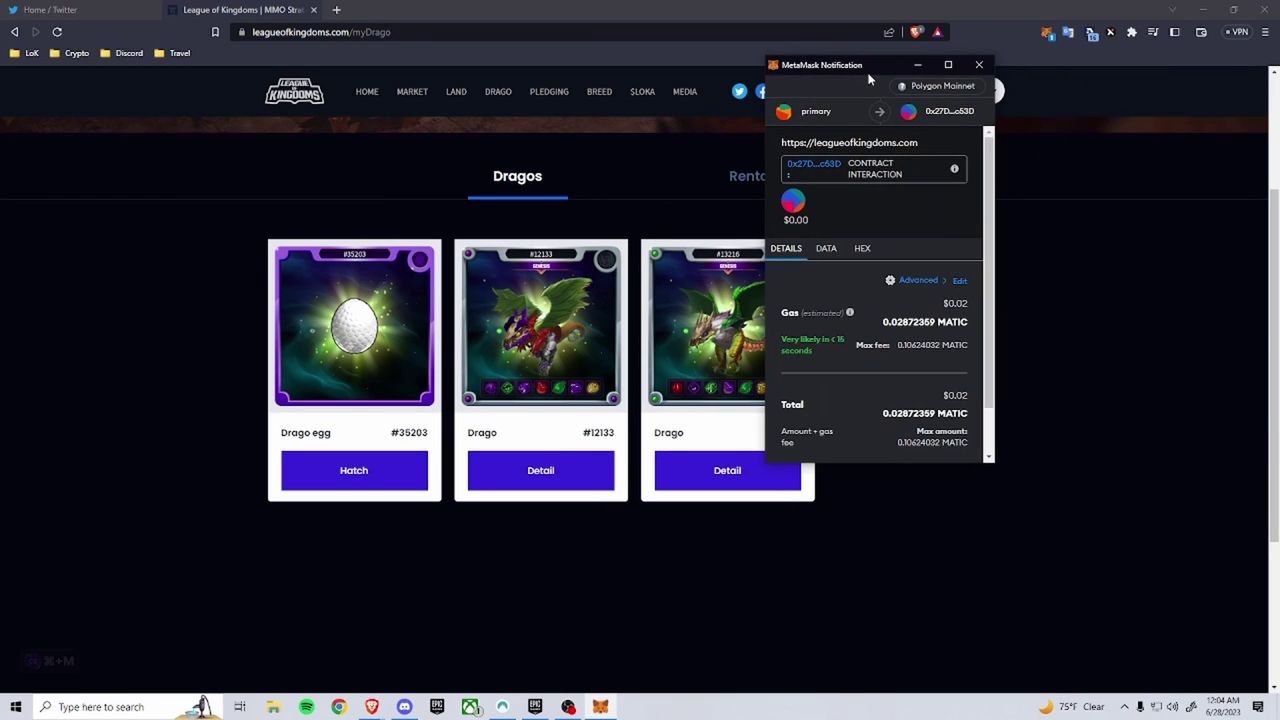
pyautogui.click(916, 282)
pyautogui.click(851, 223)
pyautogui.scroll(-2, 920, 365)
pyautogui.click(935, 450)
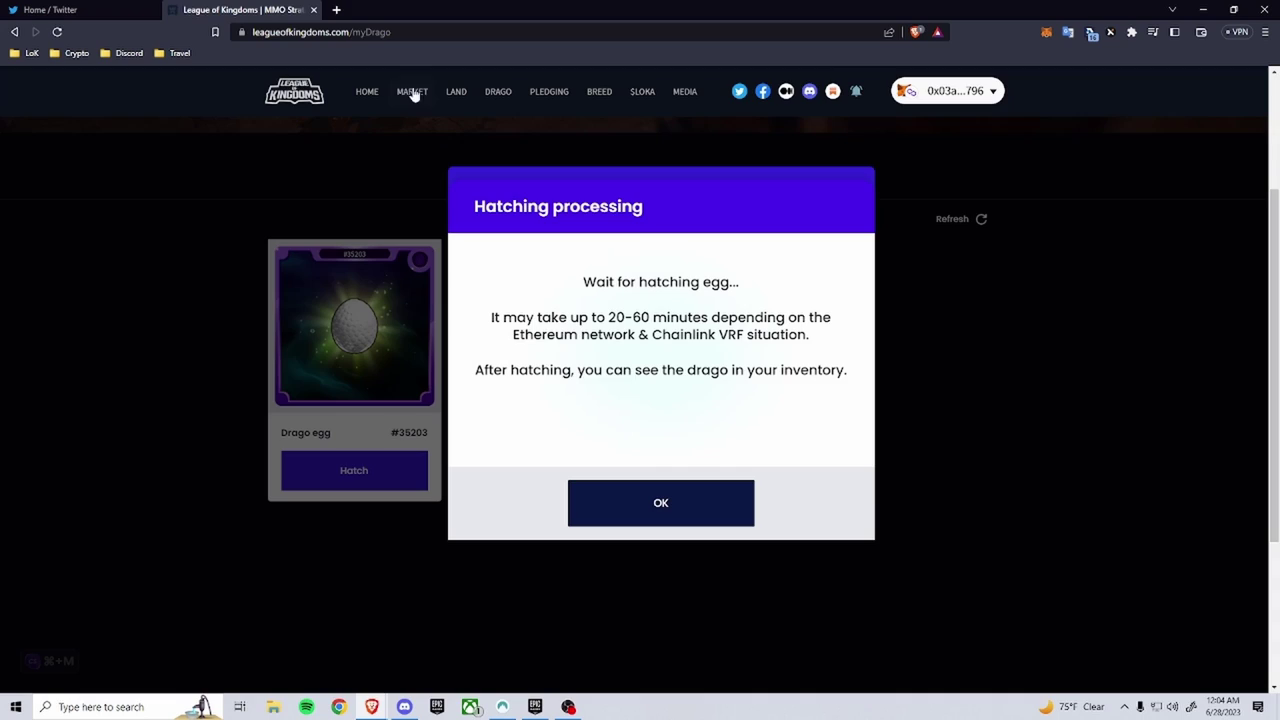
pyautogui.click(337, 10)
pyautogui.click(222, 206)
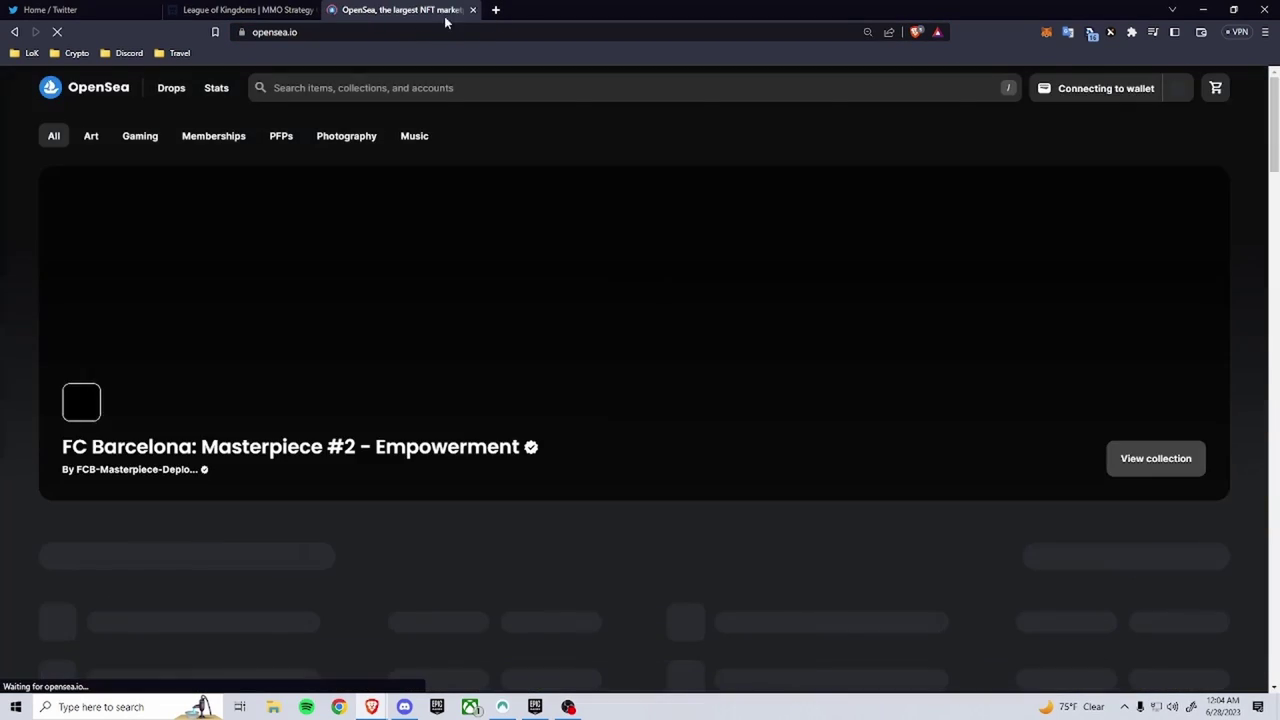
# Load the game in another tab, view Drago #35203's OpenSea page, then return to the game.
pyautogui.click(492, 10)
pyautogui.click(175, 222)
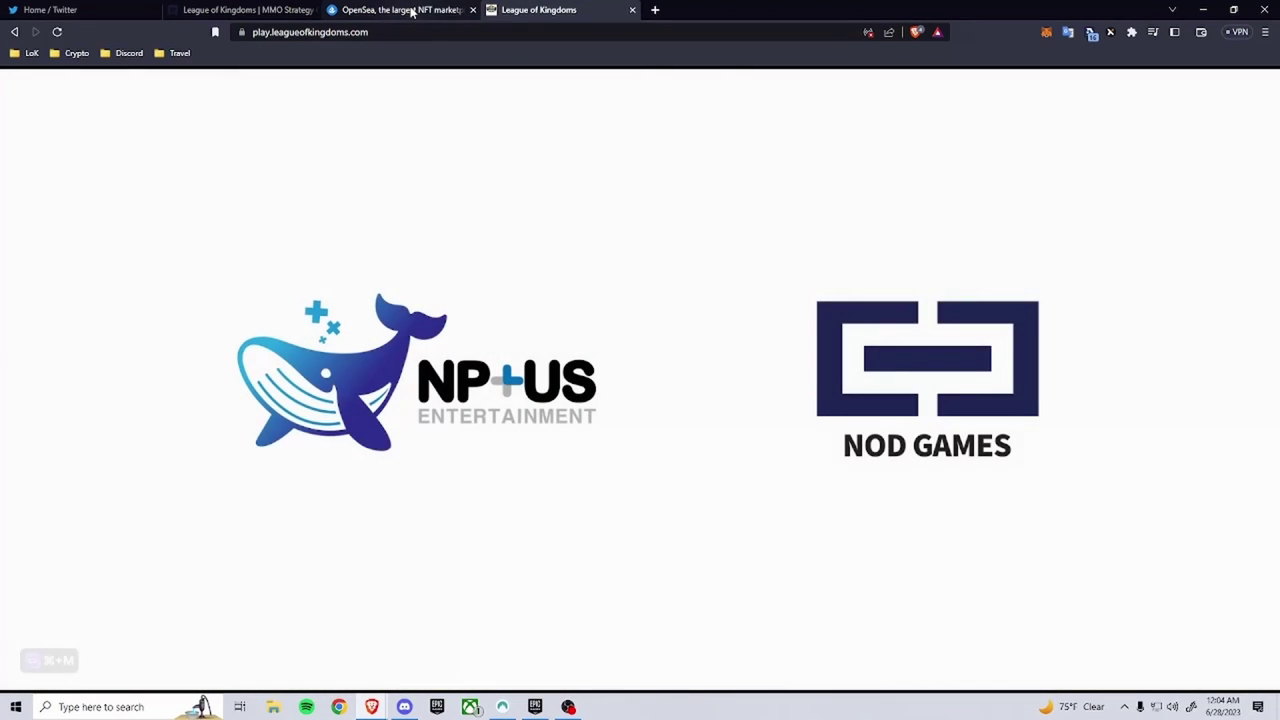
pyautogui.click(400, 10)
pyautogui.click(95, 570)
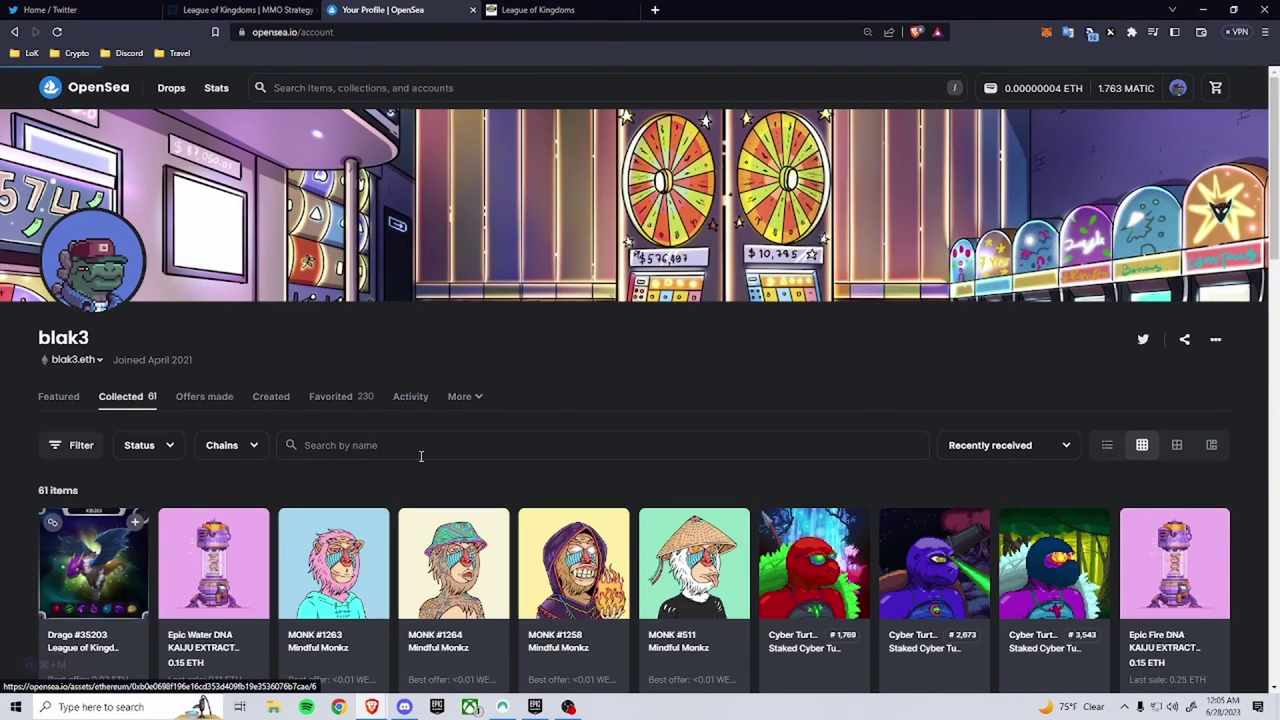
pyautogui.scroll(-1, 415, 332)
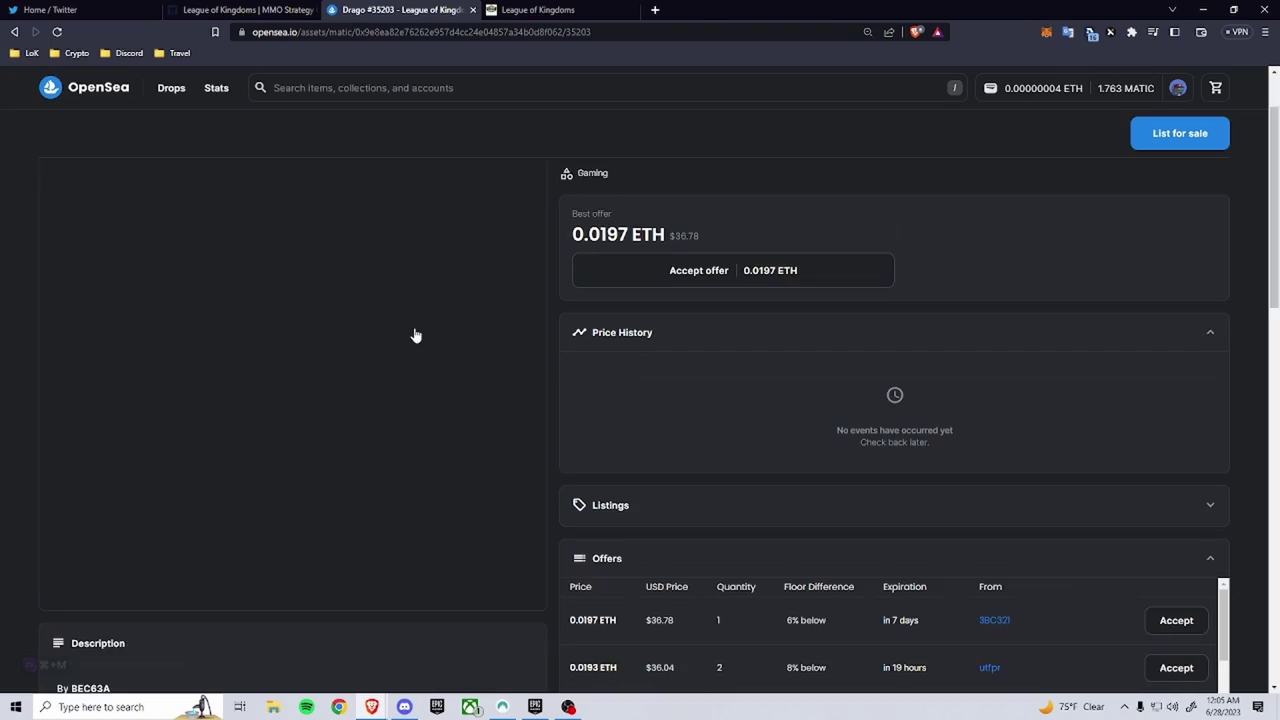
pyautogui.click(540, 10)
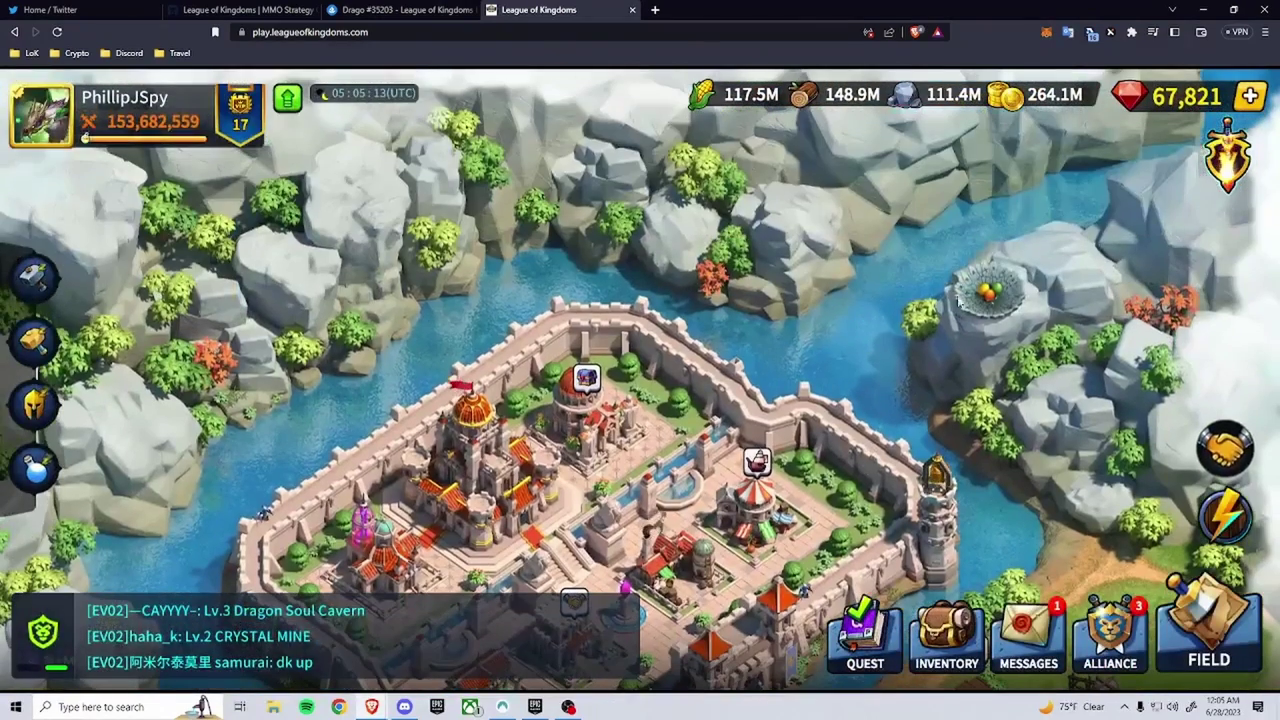
# Open the Drago's Lair management panel and show the Lv. 1 Drago #35203's stats.
pyautogui.click(958, 300)
pyautogui.click(988, 292)
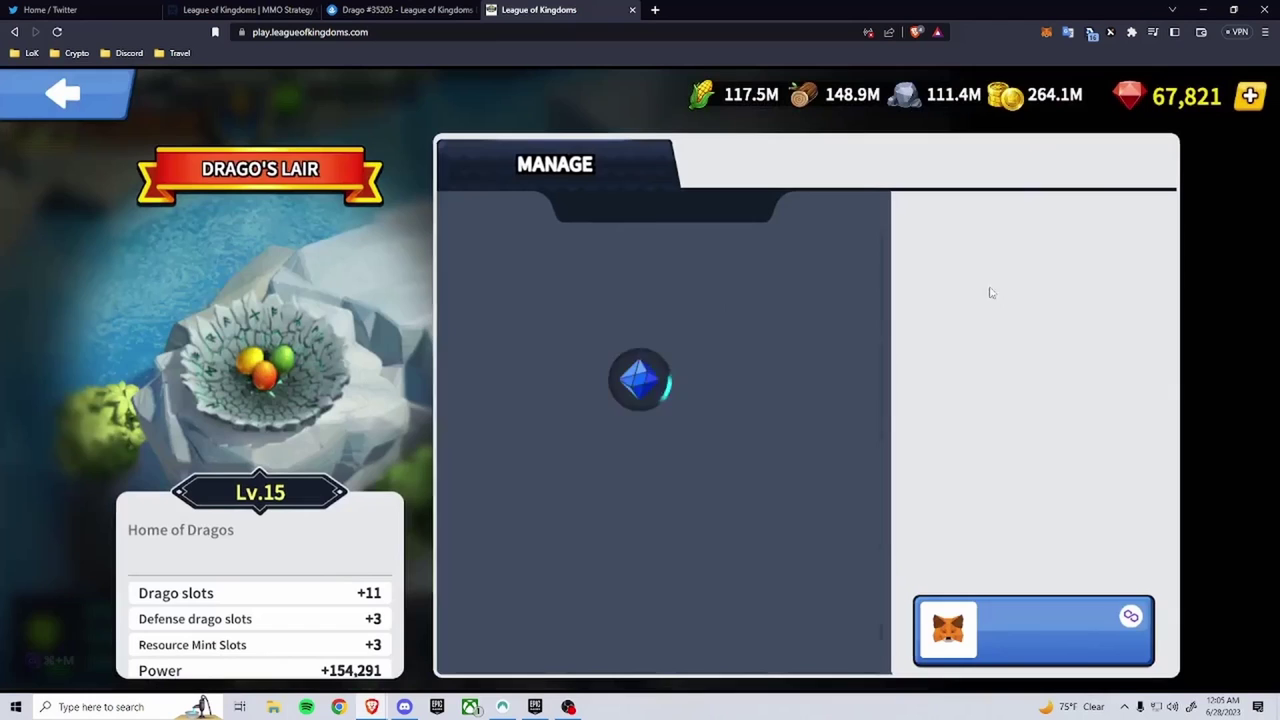
pyautogui.click(1018, 237)
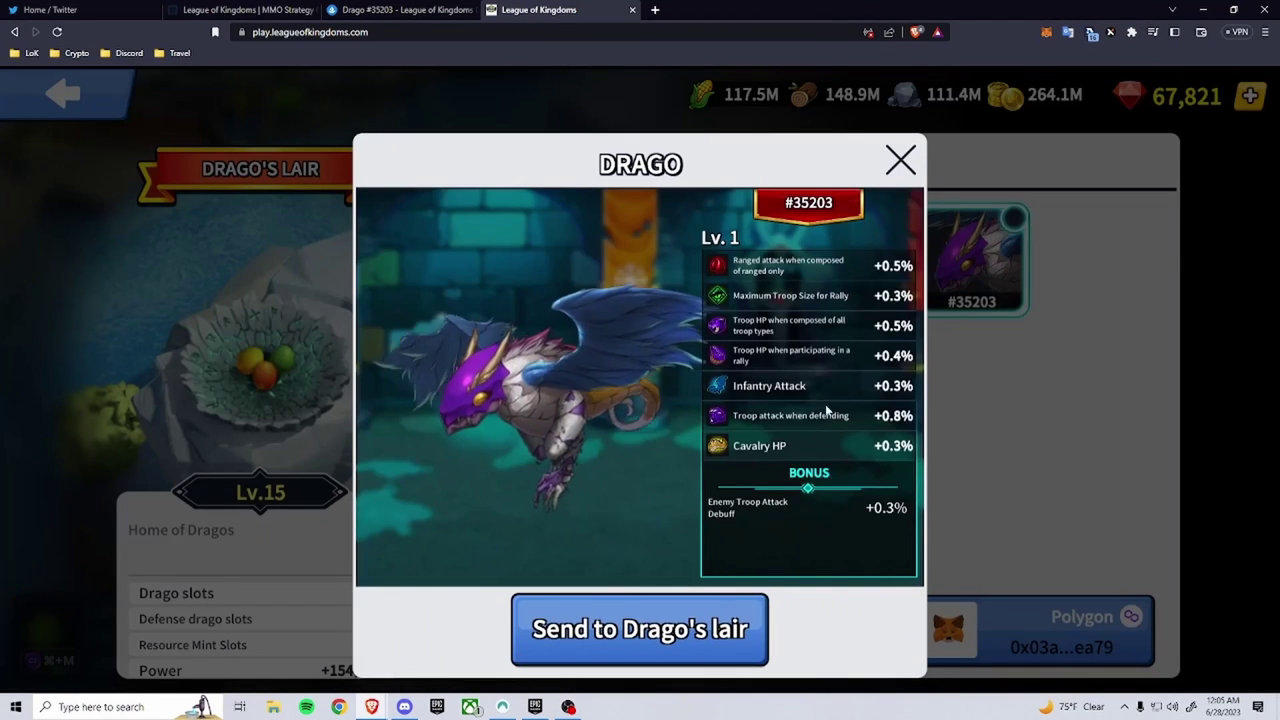